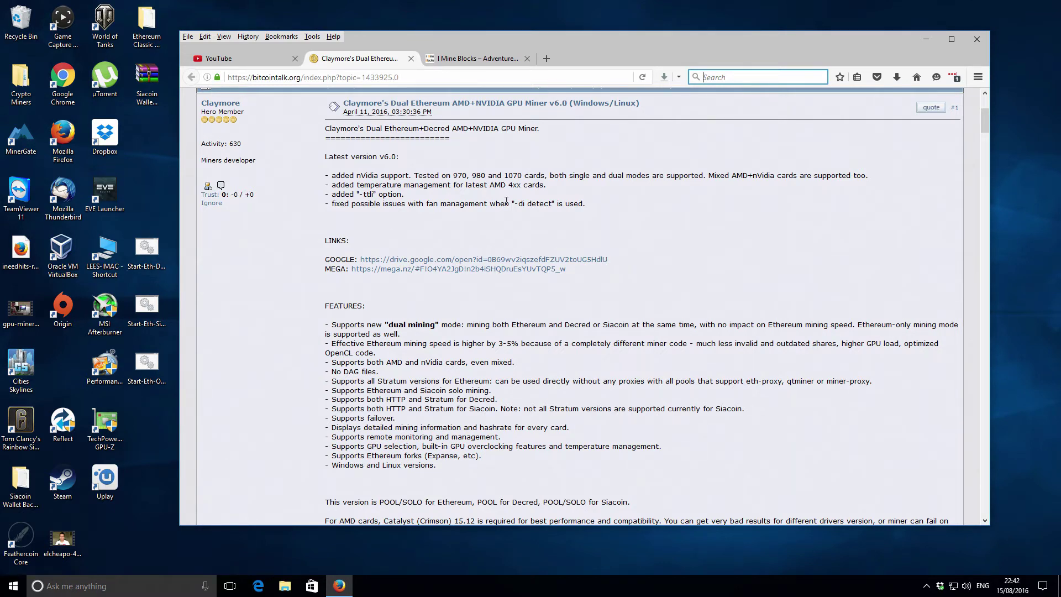
Open the forum post's Google Drive link for Claymore's Dual Ethereum AMD+NVIDIA GPU Miner in a new tab and go to it.
left_click(427, 160)
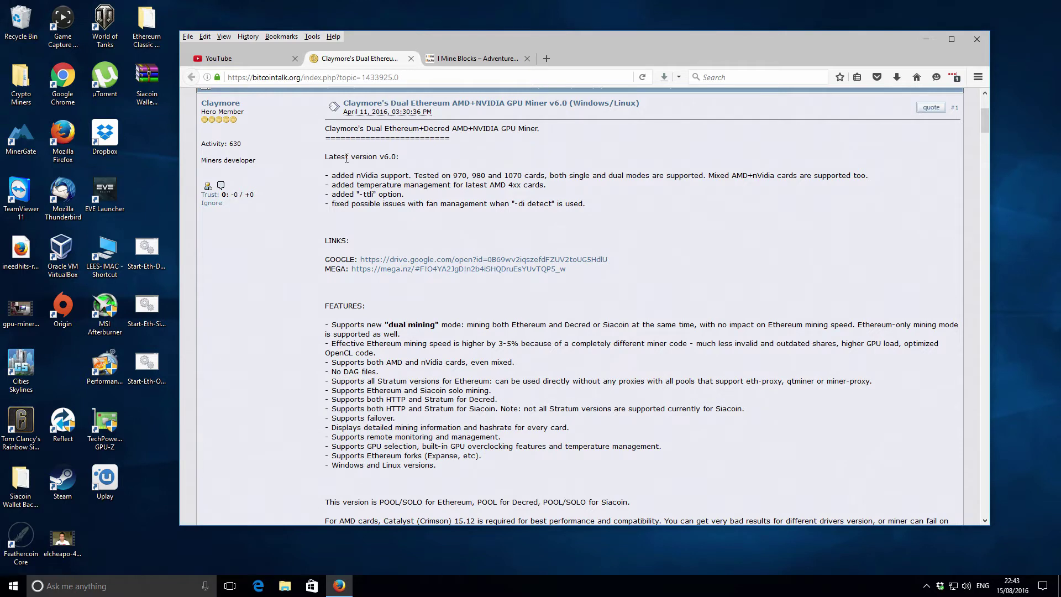
right_click(459, 260)
left_click(500, 266)
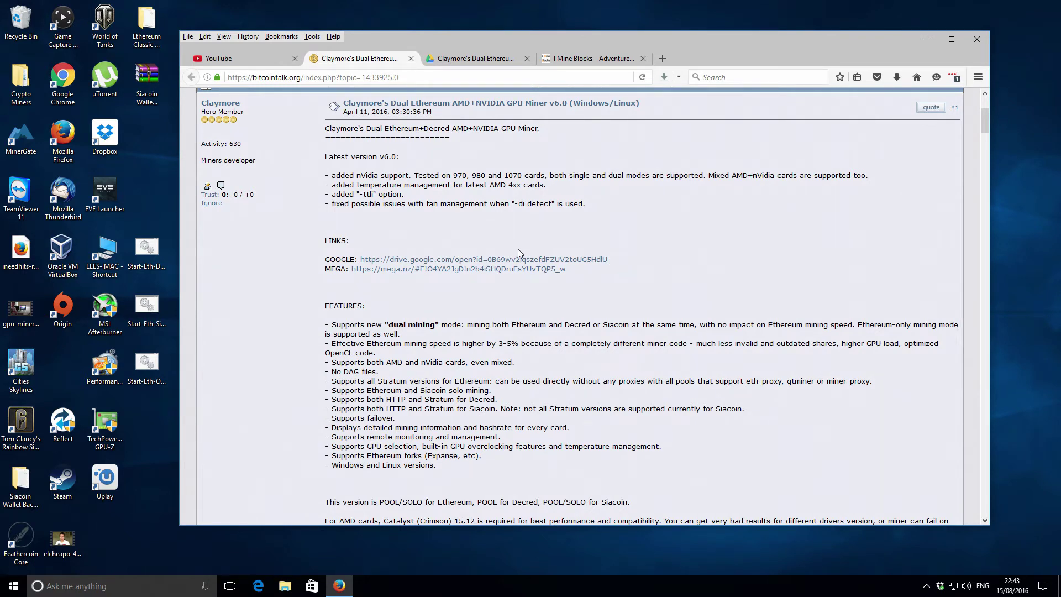
left_click(489, 60)
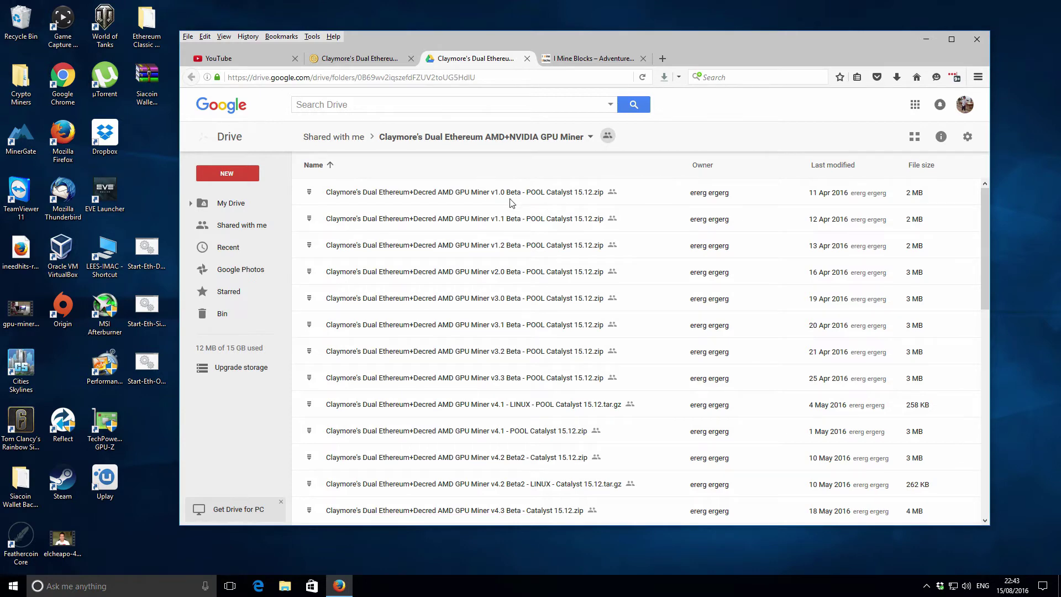
Download the archive of Claymore's Dual Ethereum+Decred_Siacoin AMD+NVIDIA GPU Miner v6.0 Beta - Catalyst 15.12.zip from the shared folder.
scroll(513, 203, "down", 6)
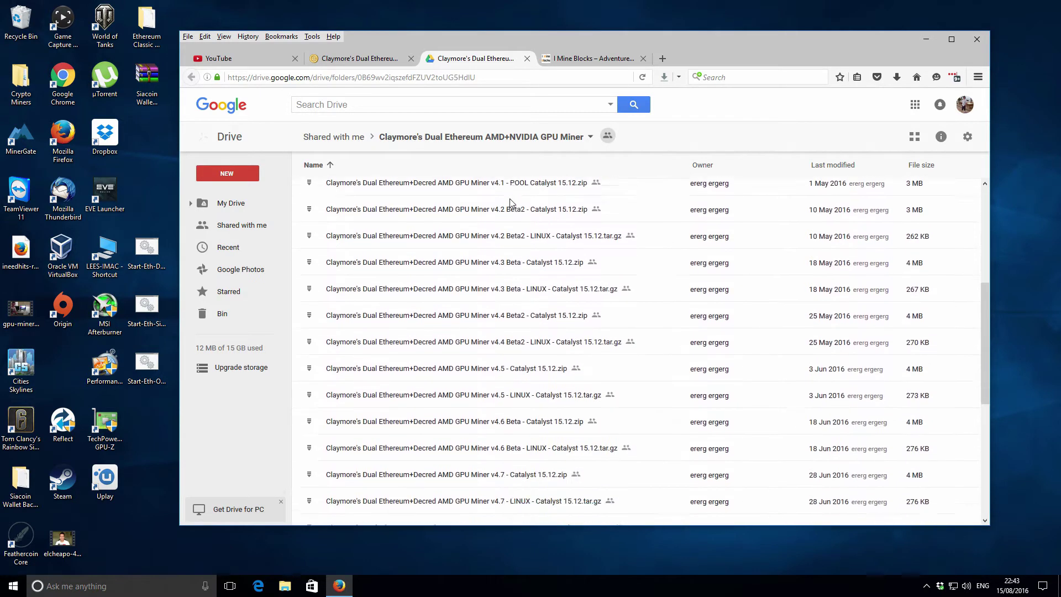
scroll(511, 199, "down", 5)
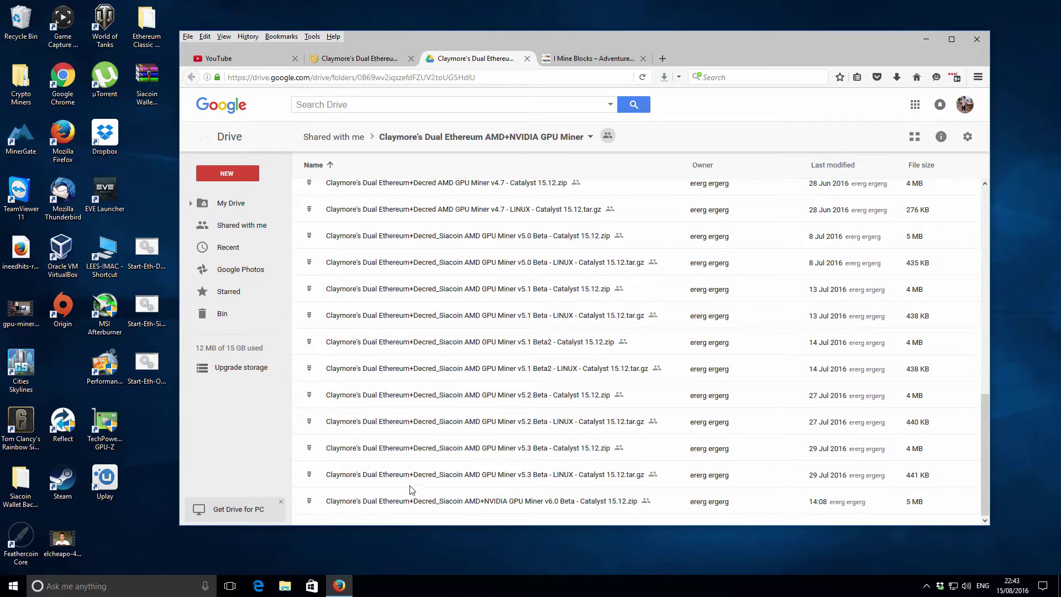
left_click(310, 505)
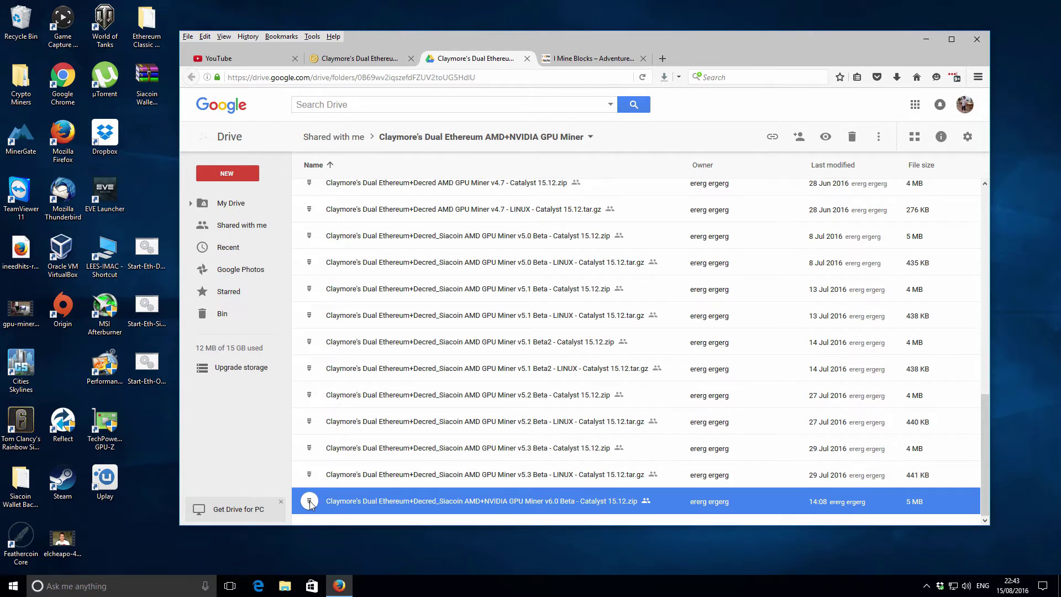
right_click(362, 506)
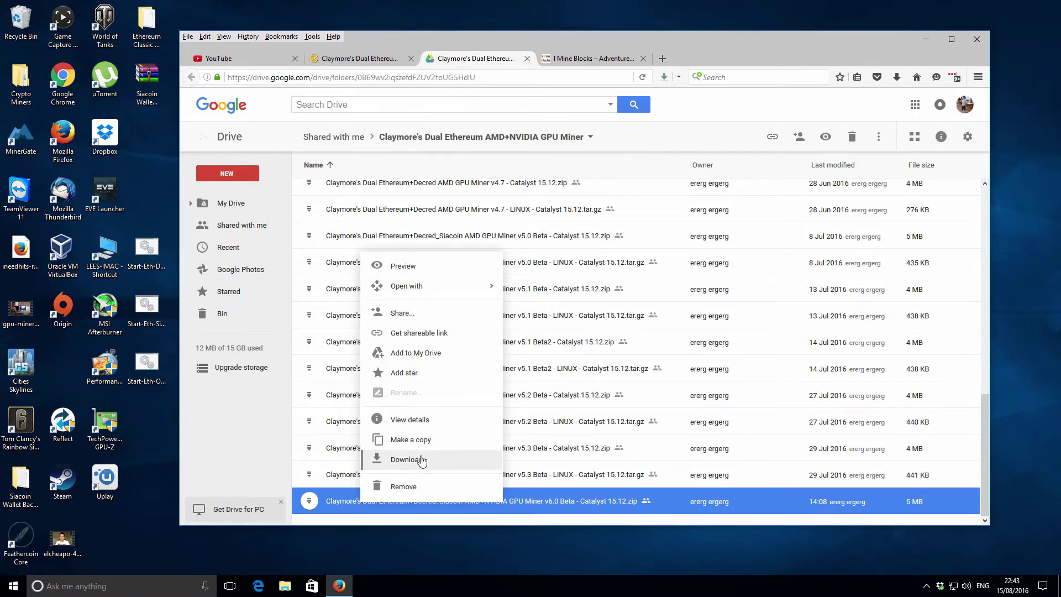
left_click(419, 460)
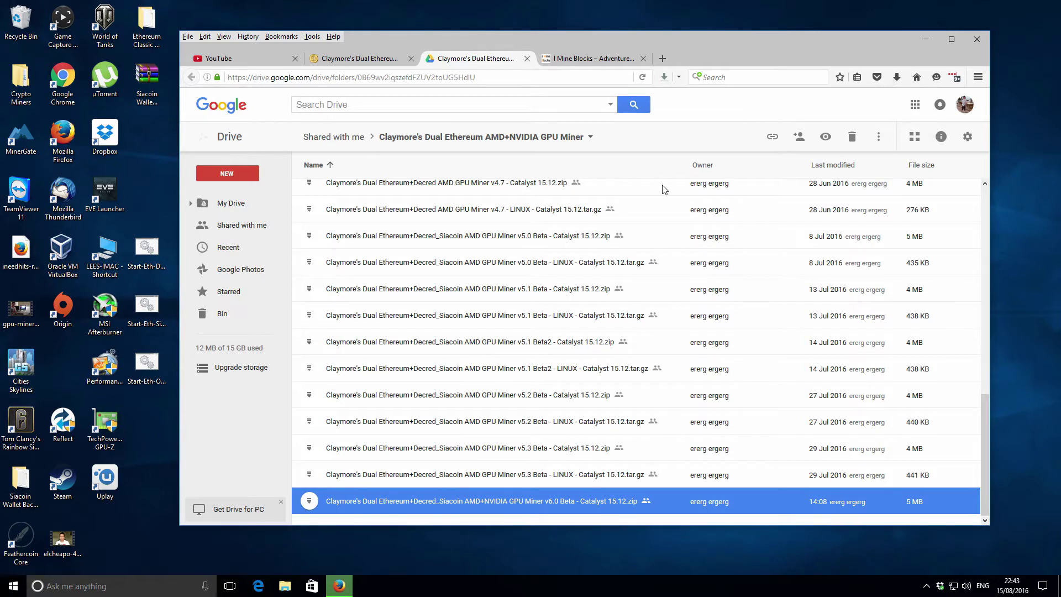
Show the downloaded miner archive in the Downloads folder and extract it to a folder of the same name.
left_click(898, 80)
left_click(890, 114)
right_click(486, 189)
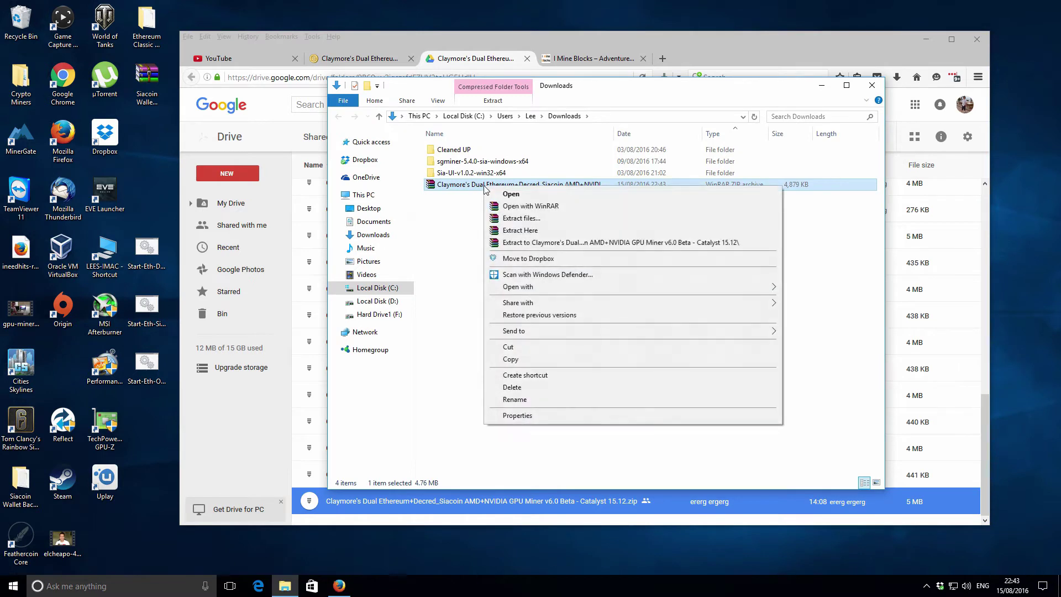
left_click(536, 246)
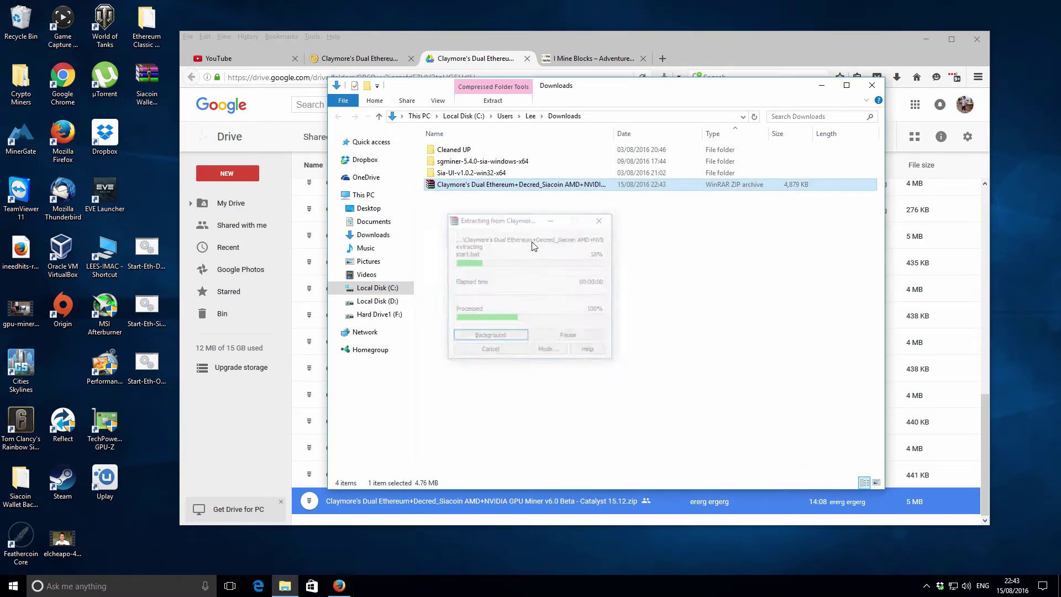
Rename the extracted miner folder as Claymore's Dual Ethereum+Decred_Siacoin V6.
left_click(503, 151)
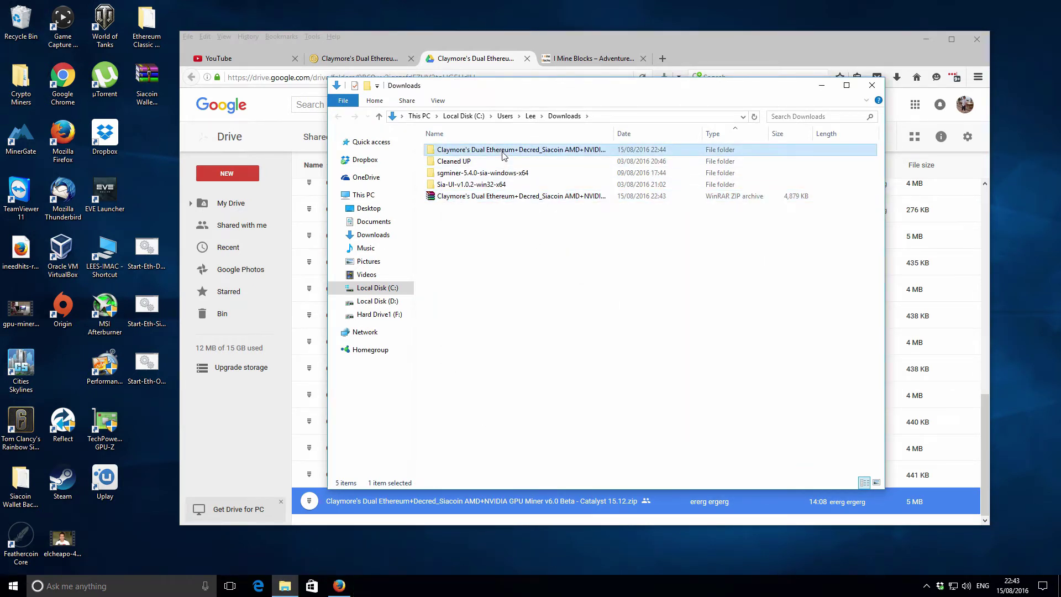
left_click(540, 150)
left_click_drag(564, 151, 720, 160)
key("BackSpace")
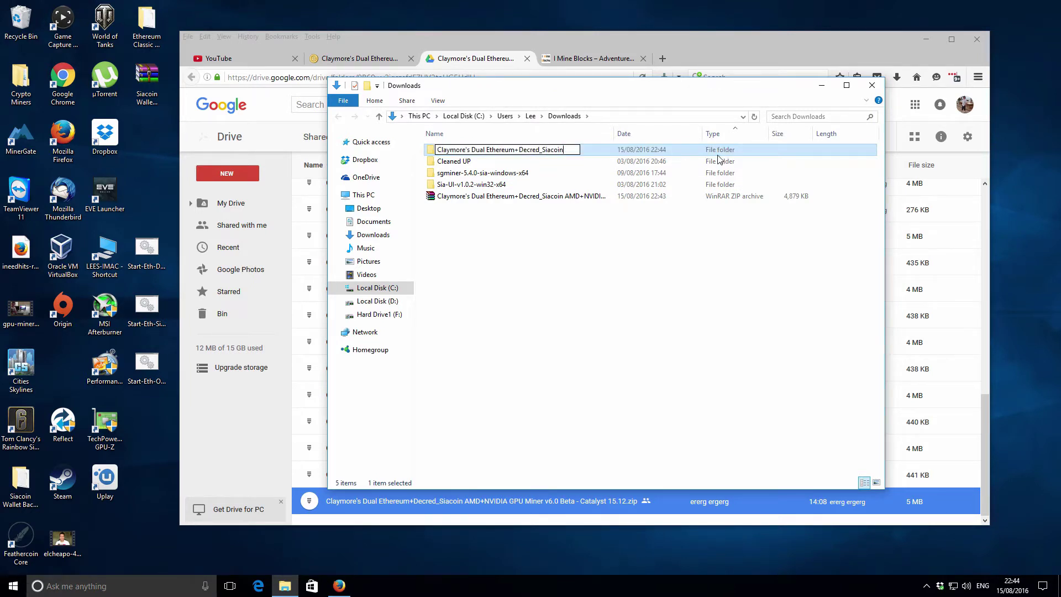
type("V6")
key("Return")
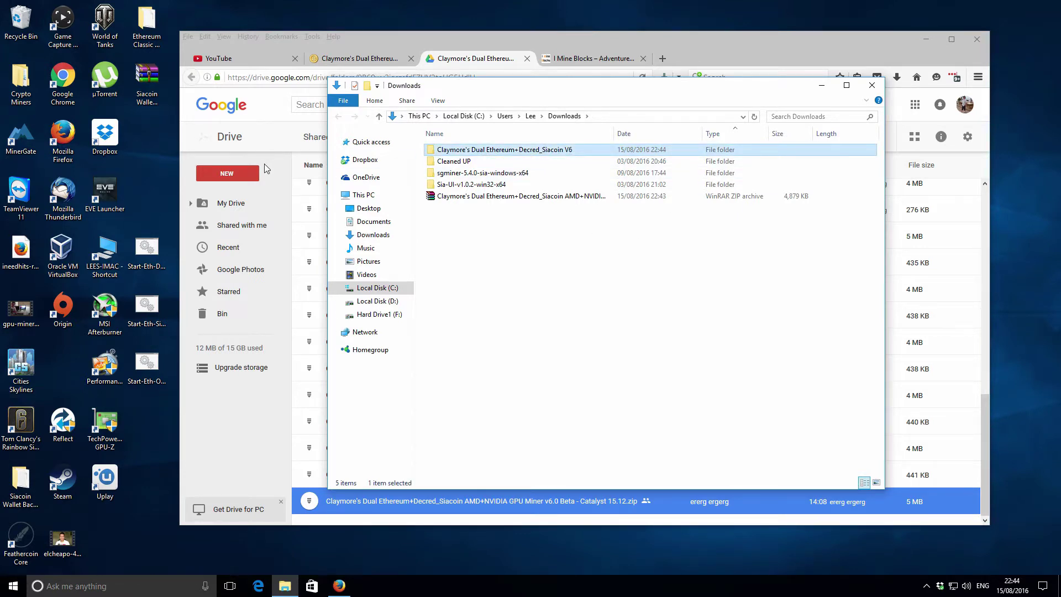
Paste the renamed miner folder into the desktop's Crypto Miners folder and open its v6.0 Beta subfolder.
left_click(20, 82)
double_click(20, 82)
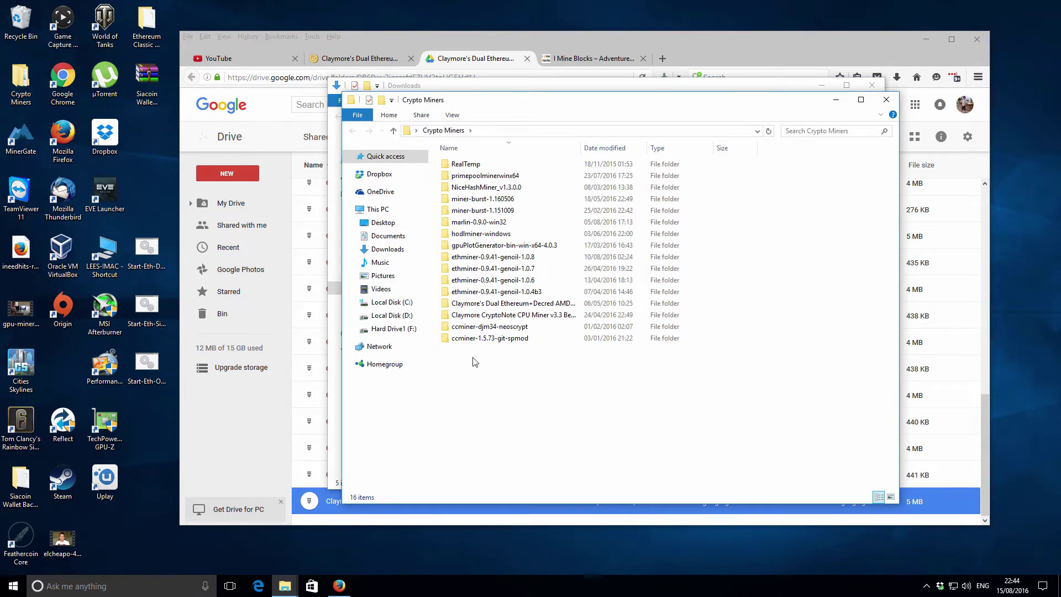
key("ctrl+v")
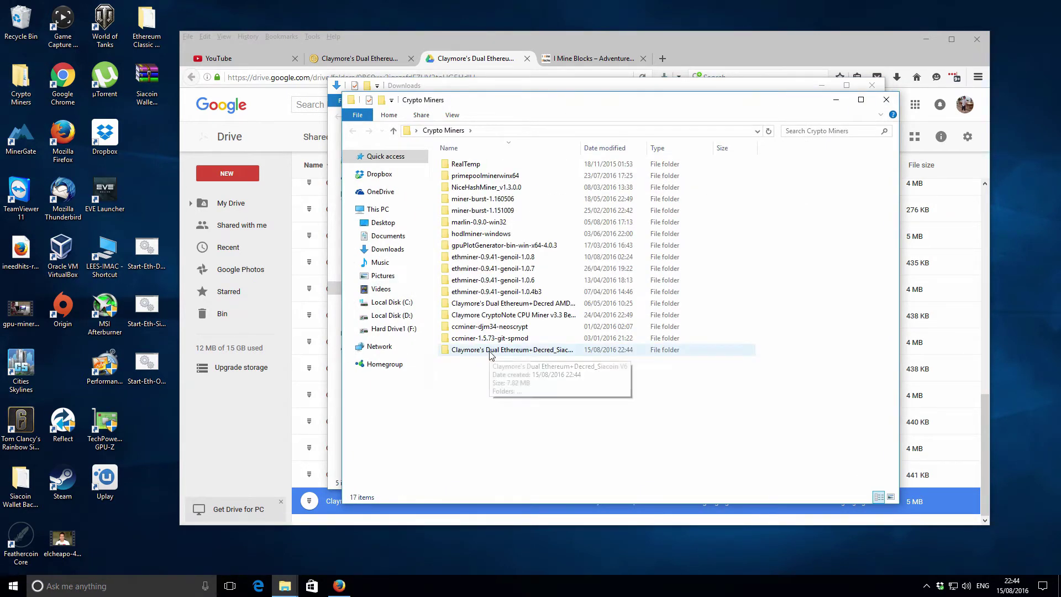
double_click(492, 354)
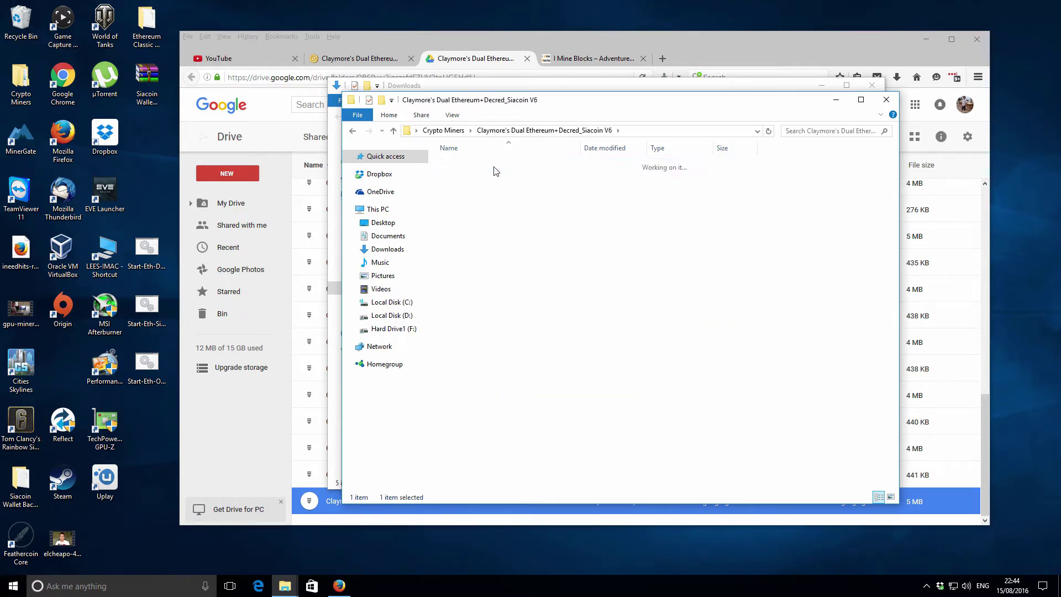
double_click(493, 169)
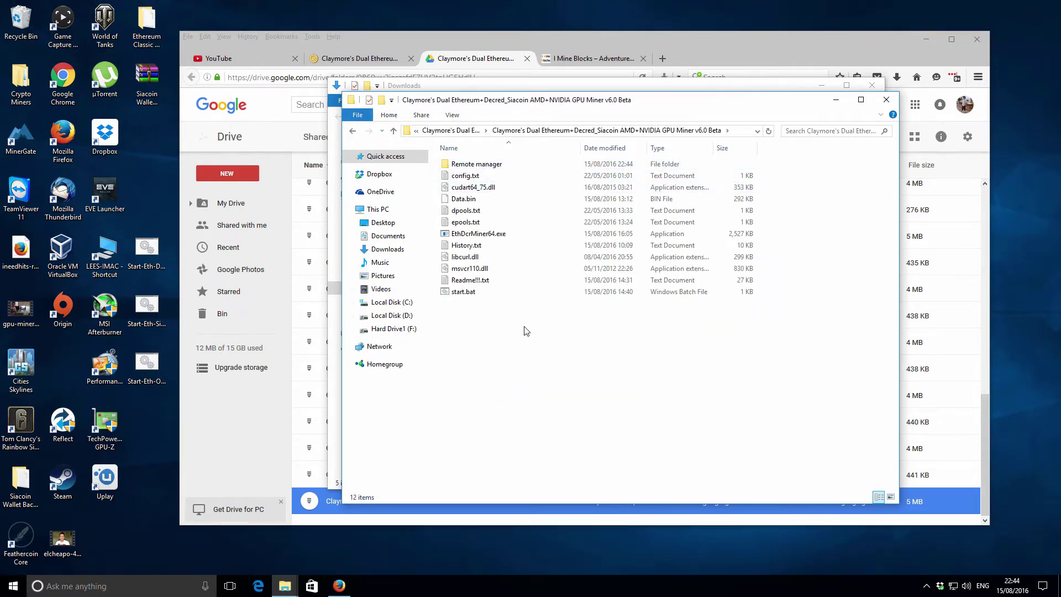
Move the Start-Eth-Decred, Start-Eth-Sia and Start-Eth-Only batch files from the desktop into the v6.0 Beta miner folder.
left_click(147, 250)
left_click(155, 311, "ctrl")
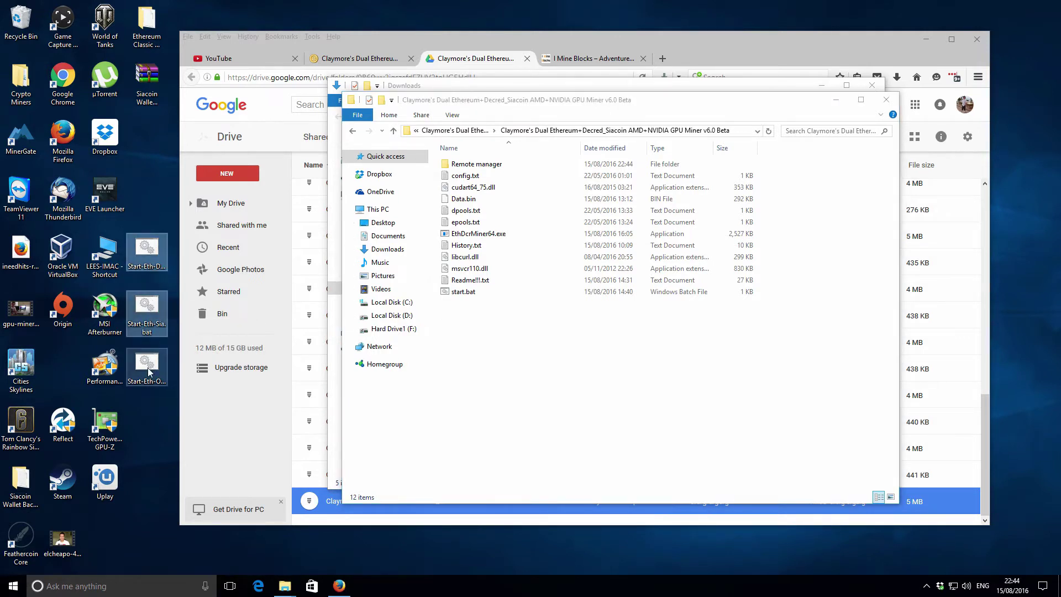
left_click(147, 365, "ctrl")
left_click_drag(147, 257, 480, 339)
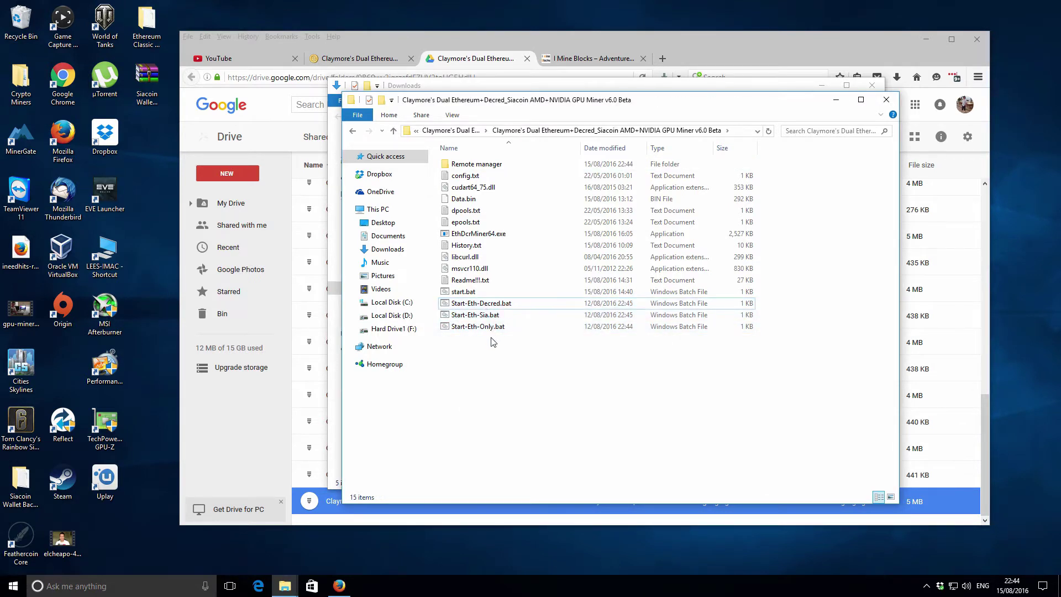
Open Start-Eth-Only.bat for editing in Notepad and delete the worker name that follows the wallet address.
left_click(500, 328)
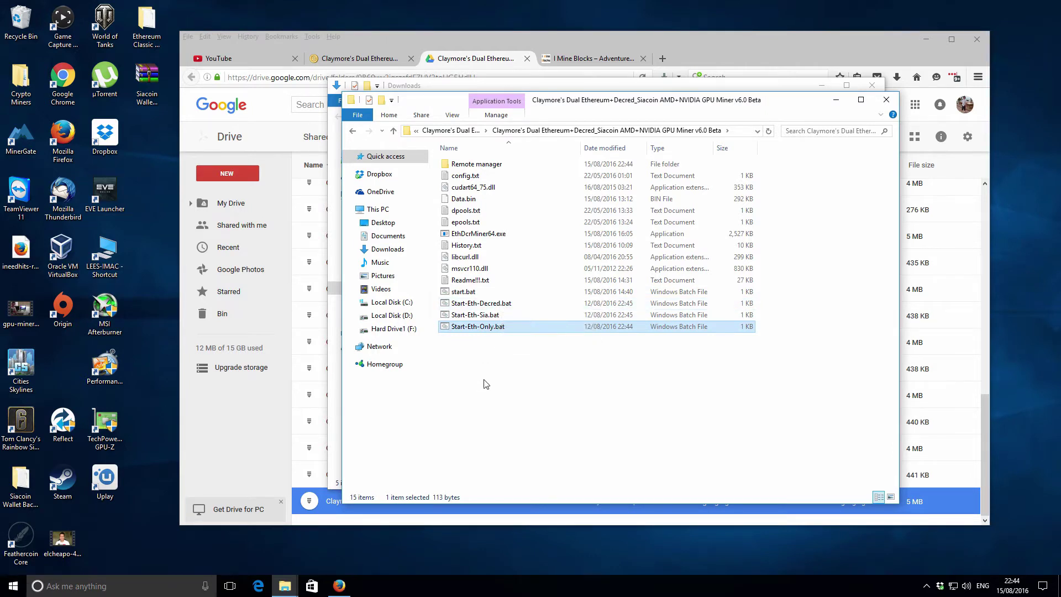
right_click(477, 330)
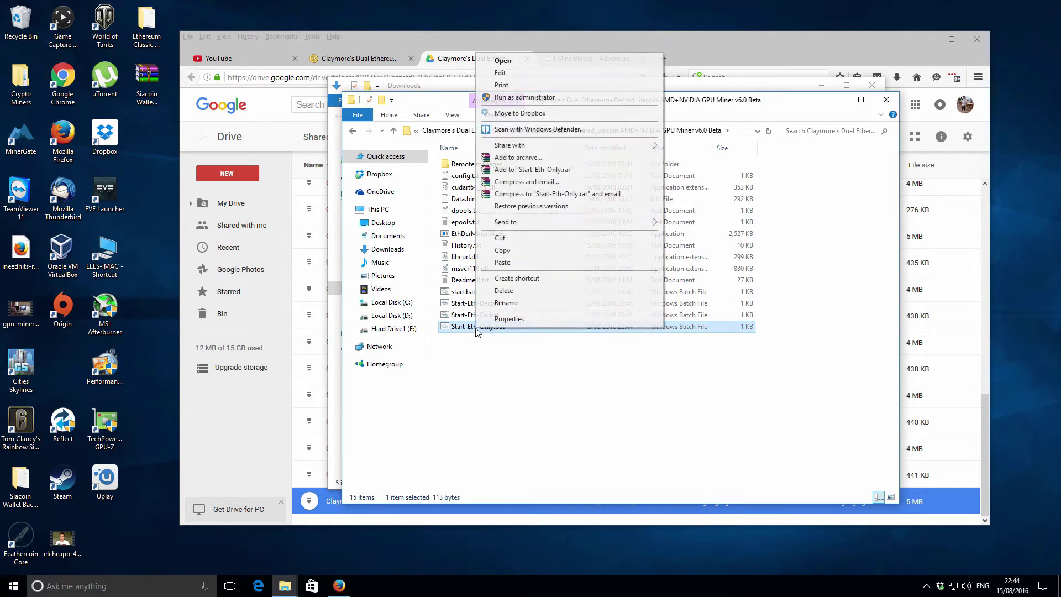
left_click(514, 72)
left_click(520, 278)
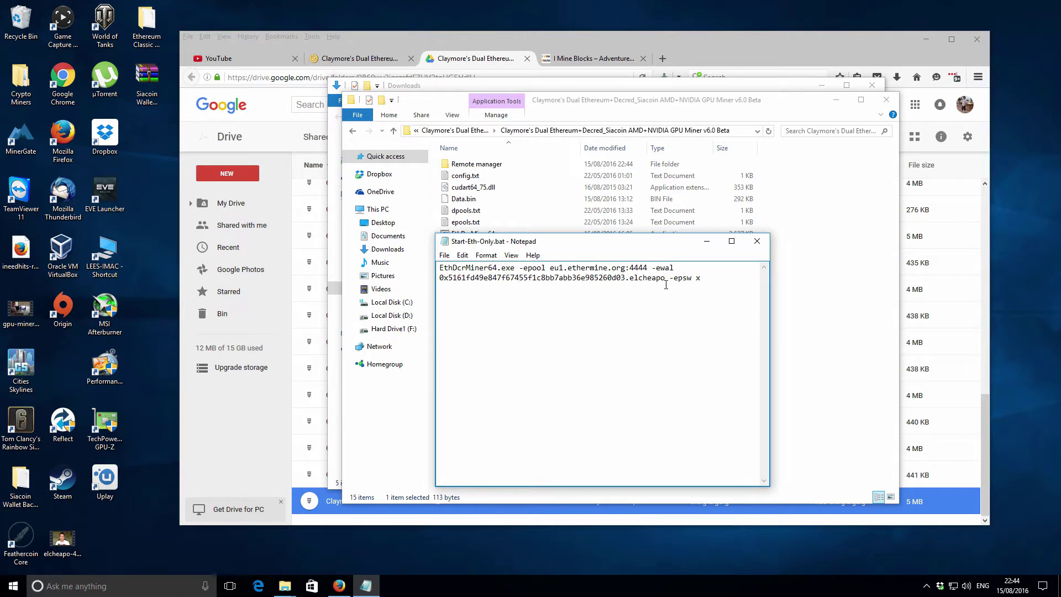
key("BackSpace")
key("BackSpace")
key("BackSpace")
key("BackSpace")
key("BackSpace")
key("BackSpace")
key("BackSpace")
key("BackSpace")
type("rickfire")
key("BackSpace")
key("BackSpace")
key("BackSpace")
key("BackSpace")
key("BackSpace")
key("BackSpace")
type("skyfire10")
key("BackSpace")
key("BackSpace")
key("BackSpace")
key("BackSpace")
key("BackSpace")
key("BackSpace")
key("BackSpace")
key("BackSpace")
key("BackSpace")
key("BackSpace")
key("BackSpace")
Enter workerx as the worker name in Start-Eth-Only.bat, then save and close the file.
type("workerx")
left_click(444, 256)
left_click(463, 293)
left_click(516, 324)
left_click(756, 245)
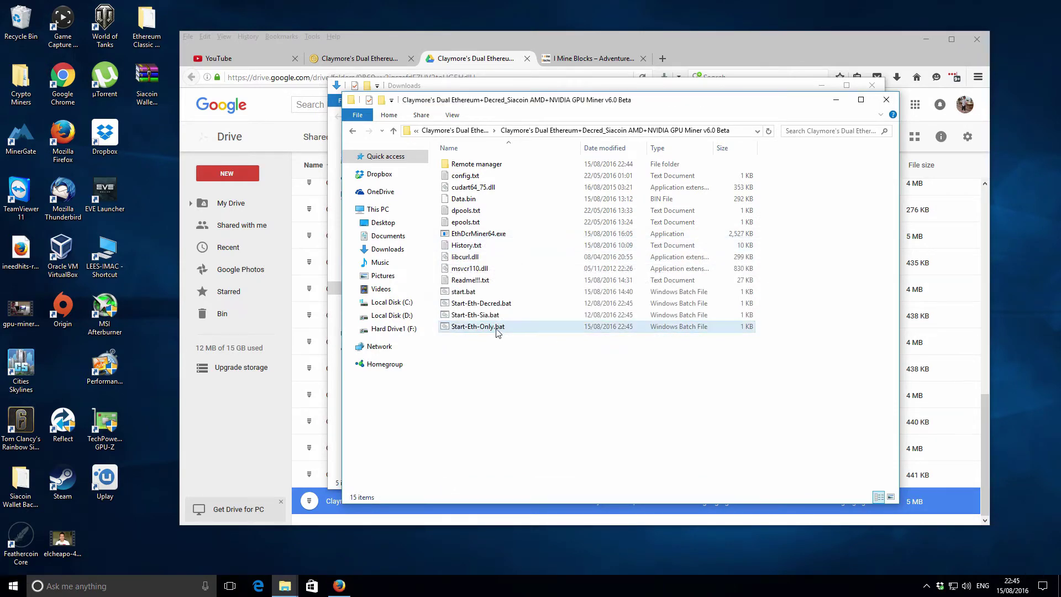
Minimize the browser window and move the gpu miner rig frame folder next to the other desktop icons.
left_click(926, 38)
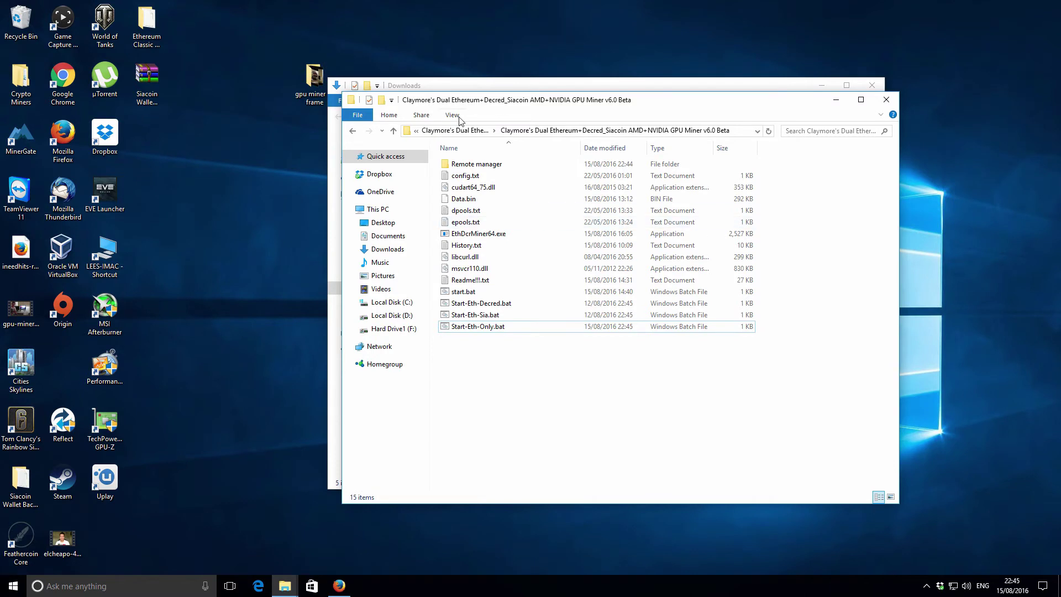
left_click_drag(315, 80, 210, 121)
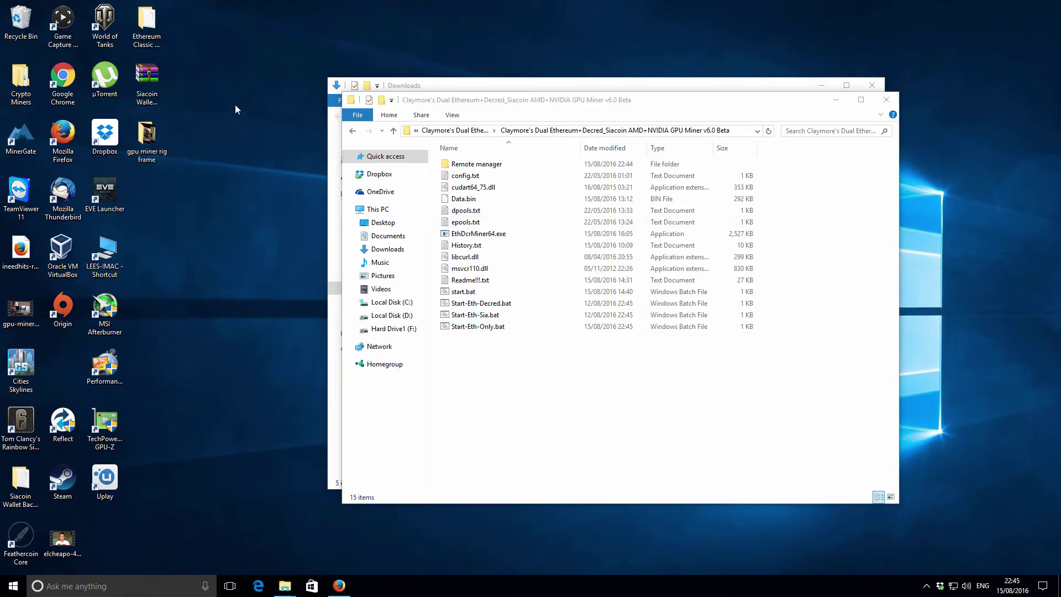
Run Start-Eth-Only.bat to launch the Ethereum-only miner.
left_click(466, 327)
left_click(467, 327)
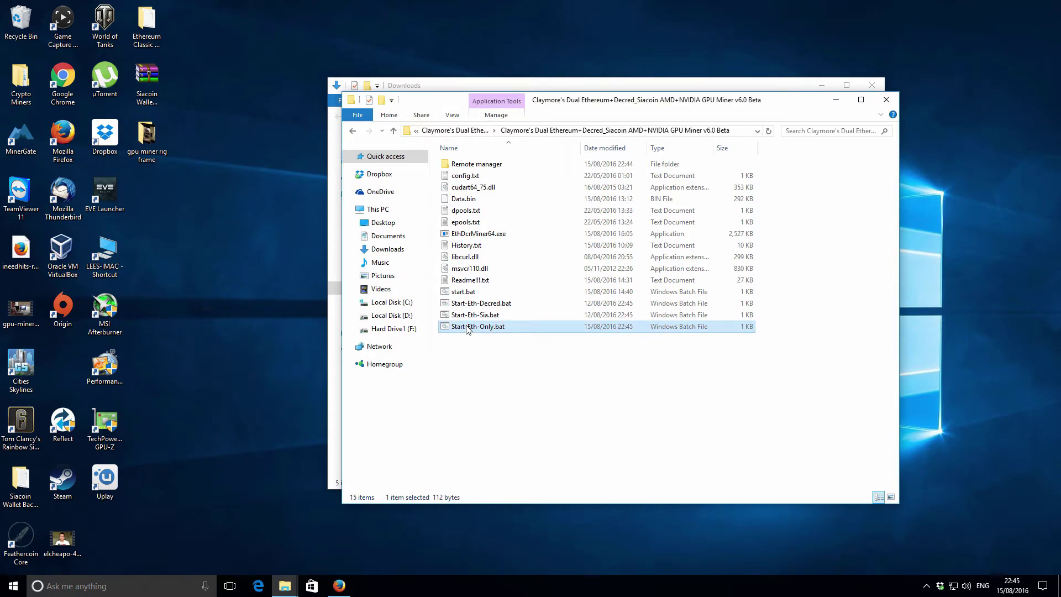
double_click(467, 327)
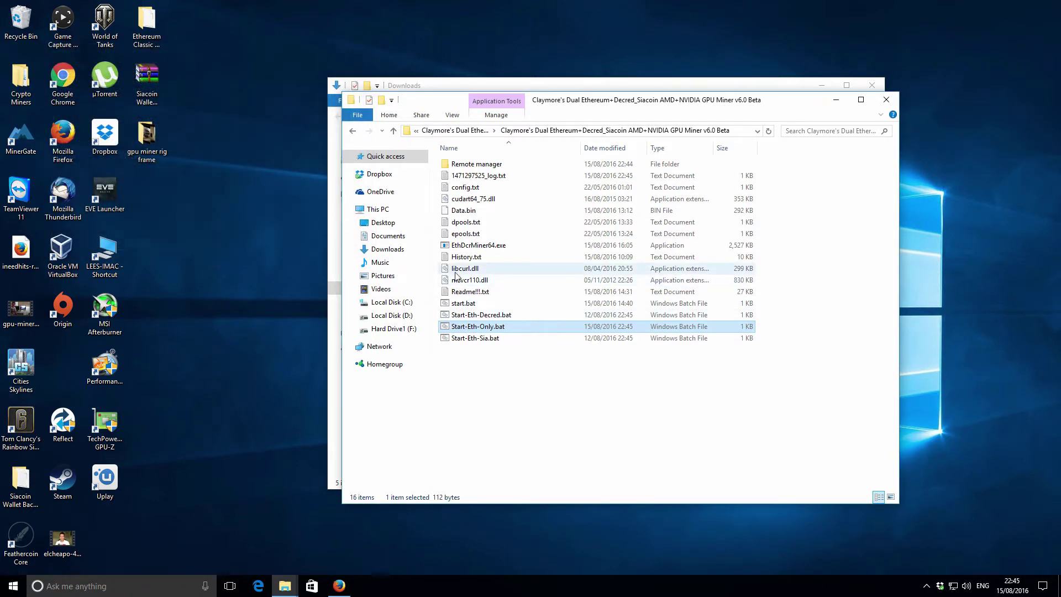
left_click(496, 379)
left_click(492, 328)
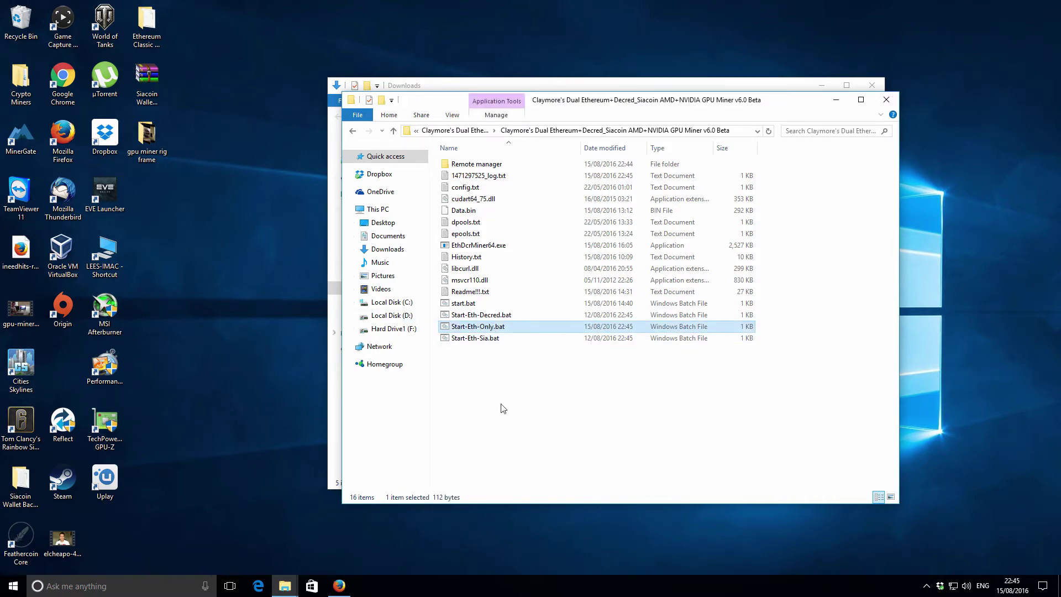
left_click(494, 378)
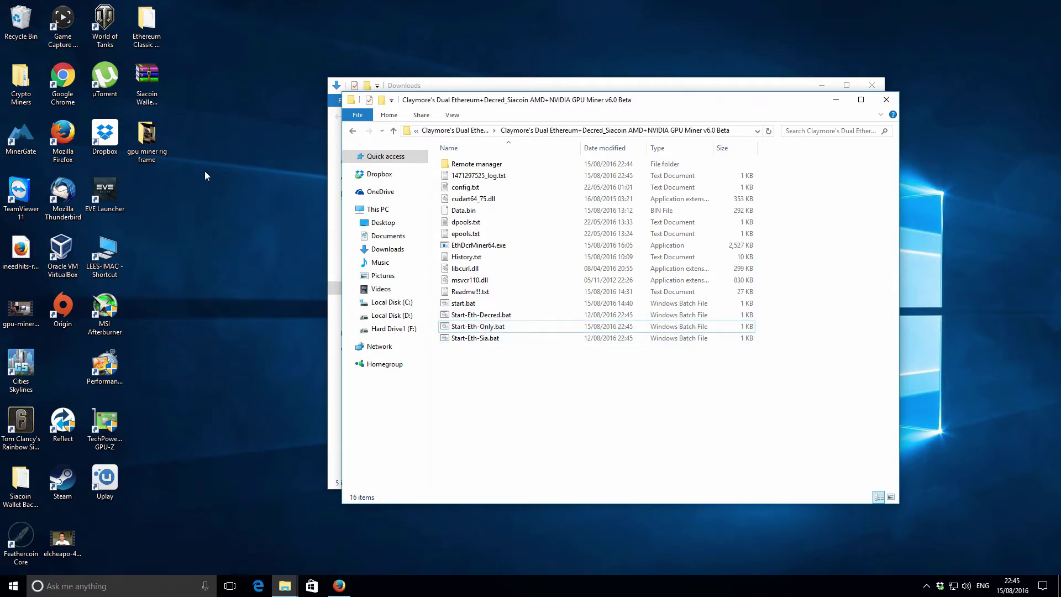
Open Device Manager from the Windows system information and expand Display adapters to check the installed graphics card.
left_click_drag(667, 102, 658, 151)
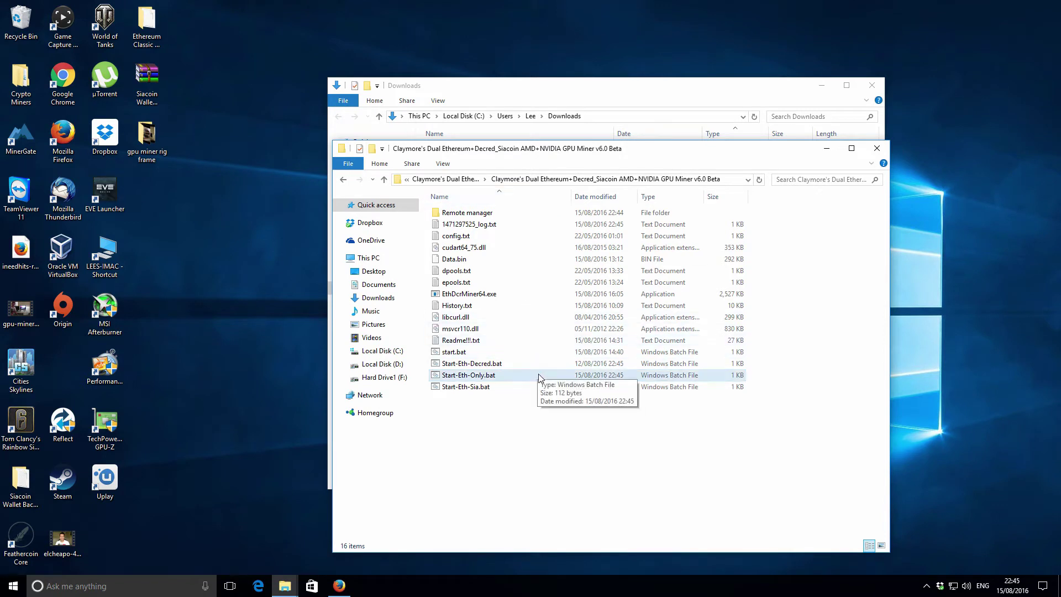
left_click(263, 203)
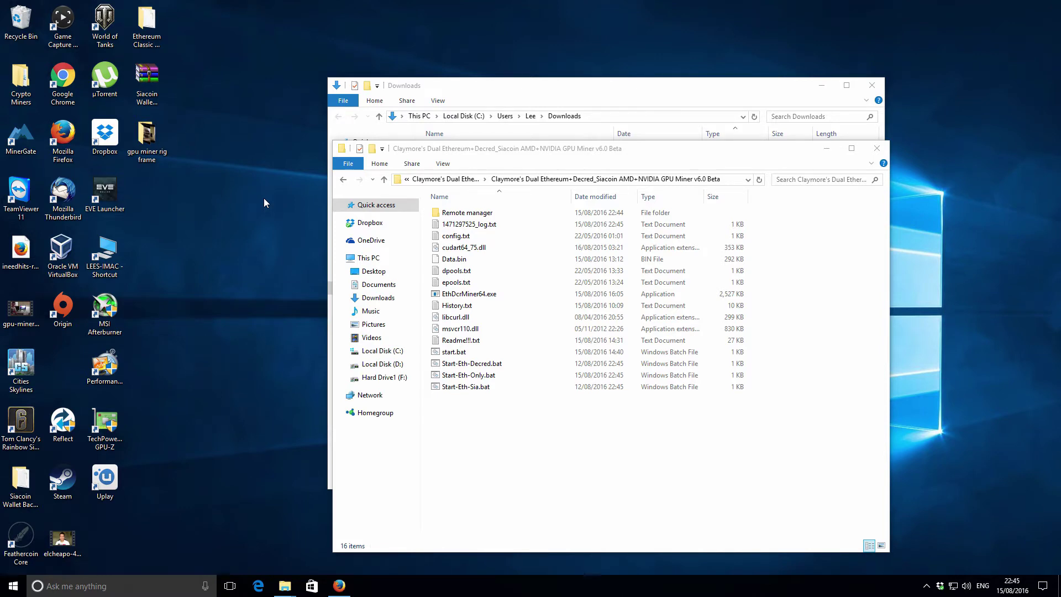
key("super+Pause")
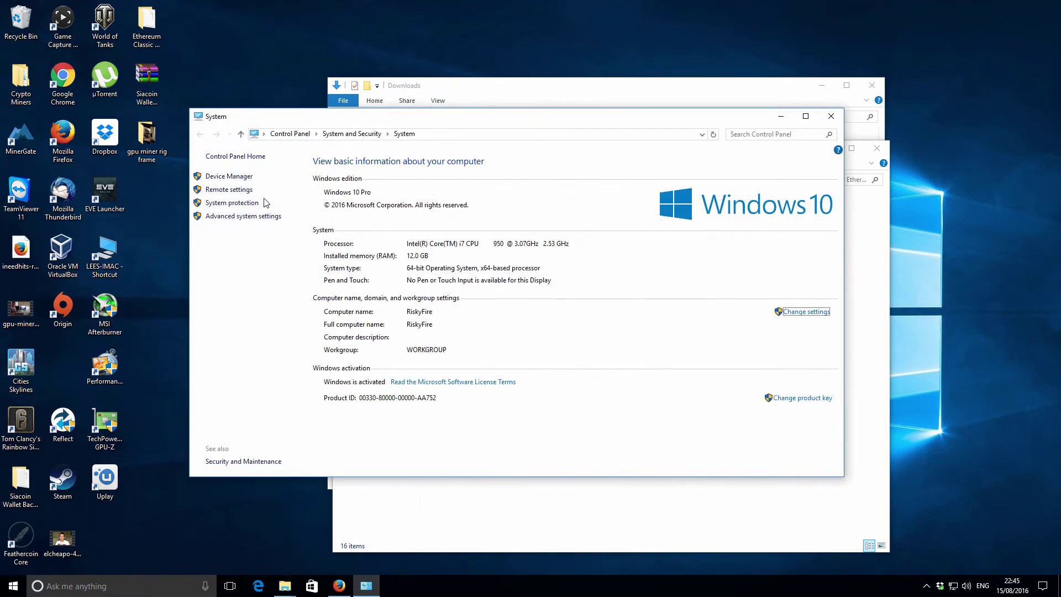
left_click(235, 176)
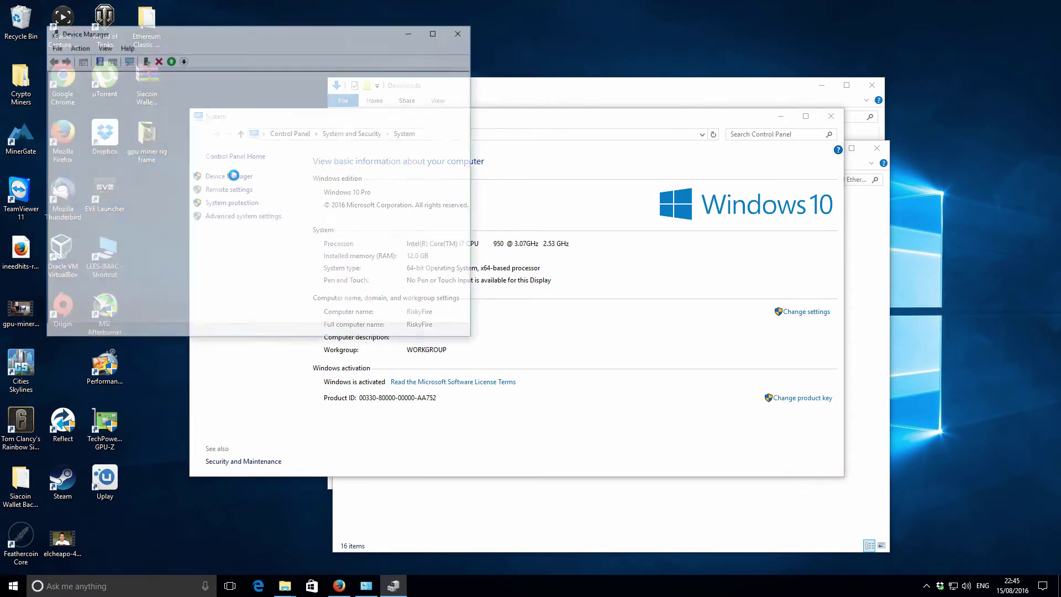
left_click_drag(227, 39, 338, 48)
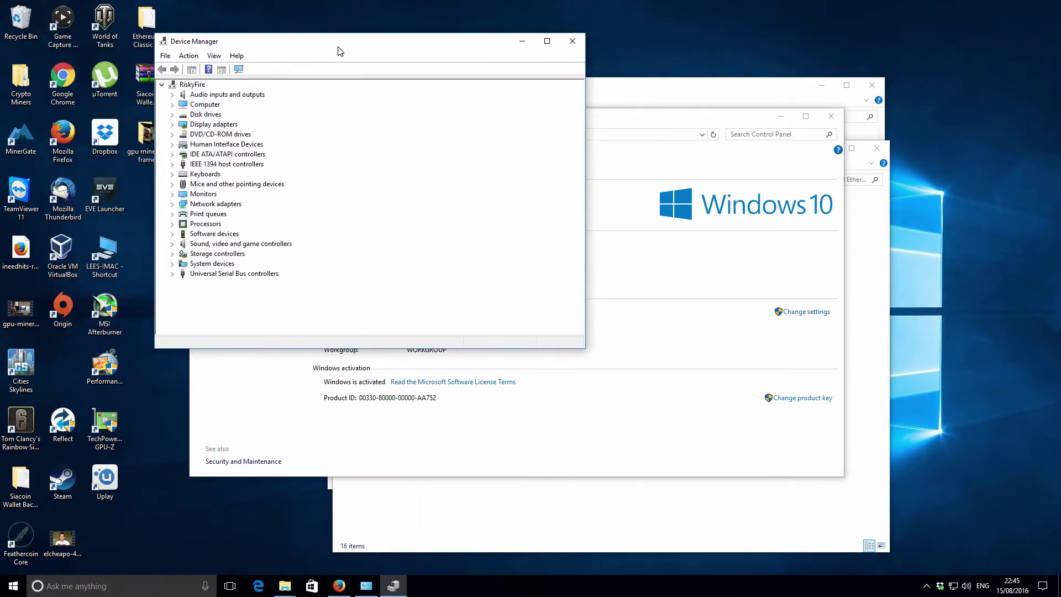
left_click(172, 124)
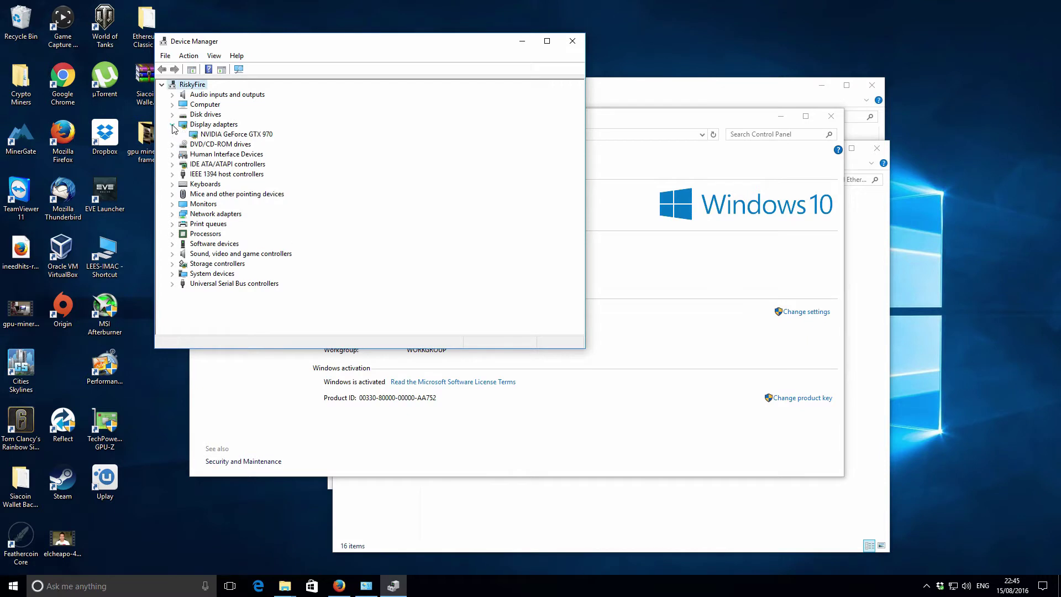
Check the driver information in the NVIDIA GeForce GTX 970 properties, then close the properties and Device Manager.
left_click(226, 136)
right_click(226, 136)
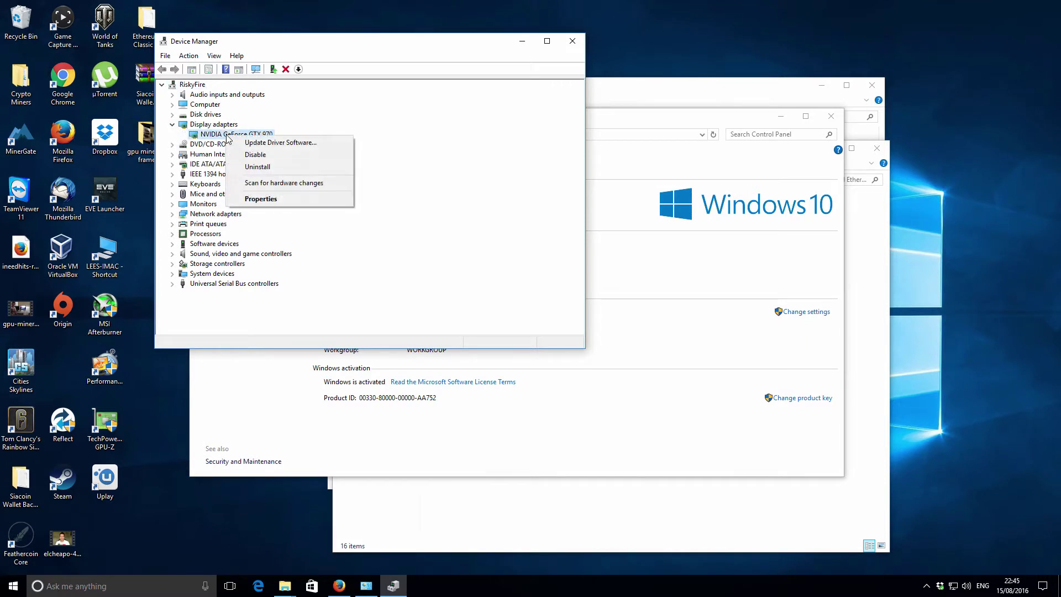
left_click(265, 200)
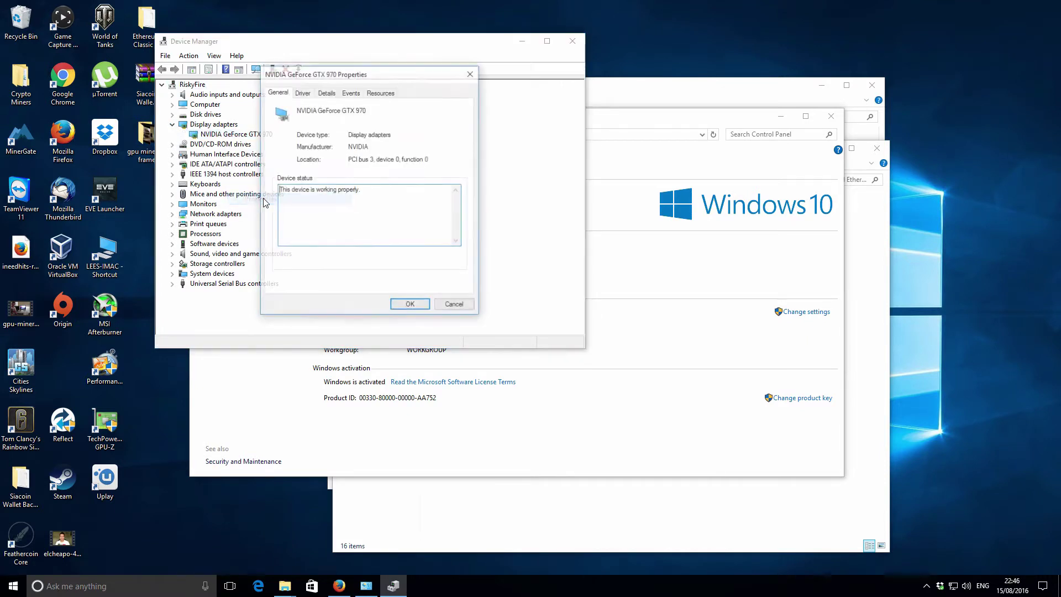
left_click(304, 93)
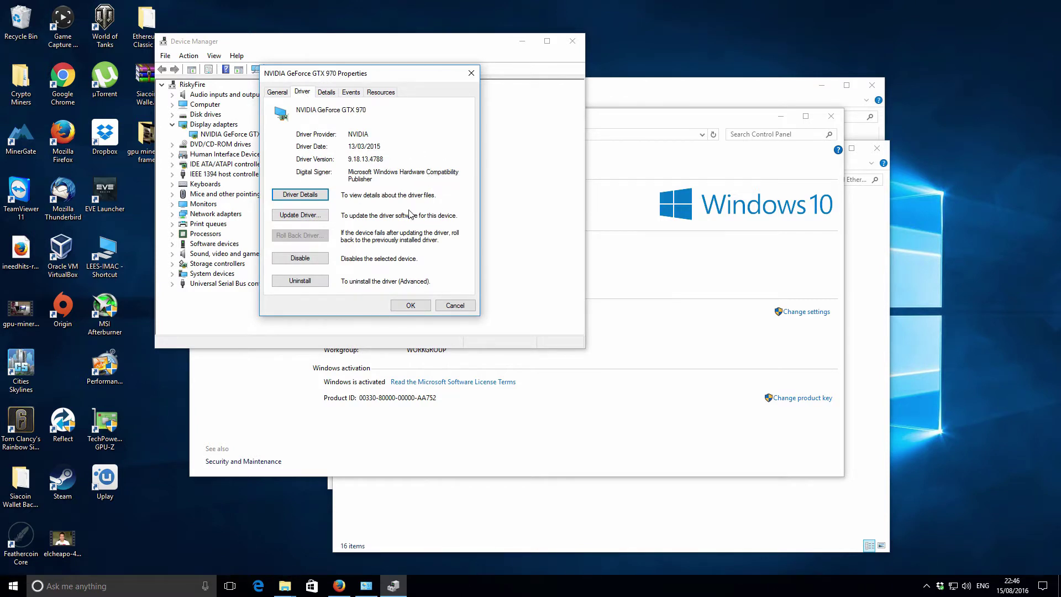
left_click(453, 306)
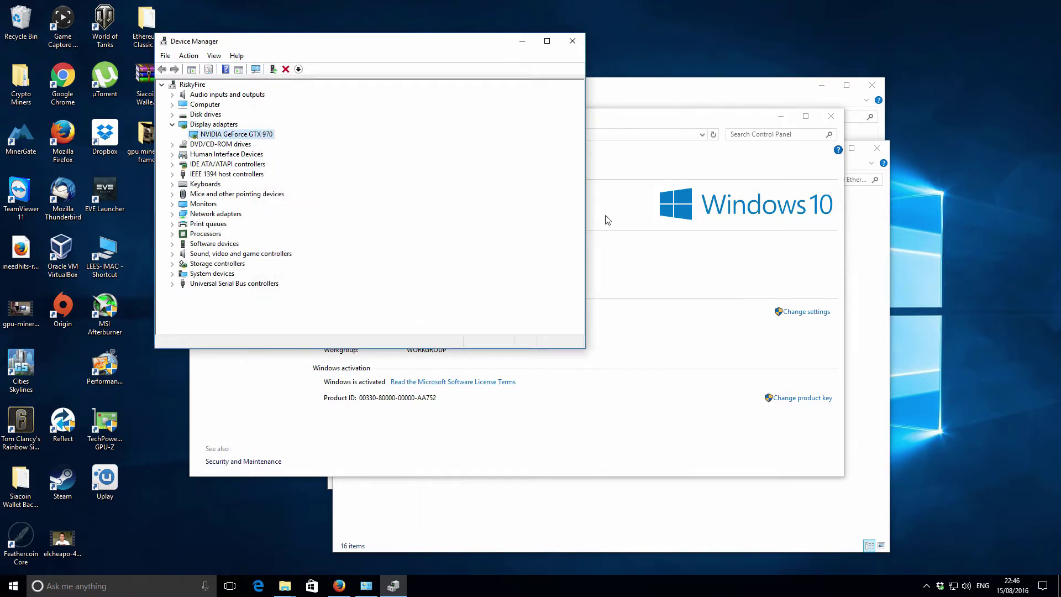
left_click(633, 99)
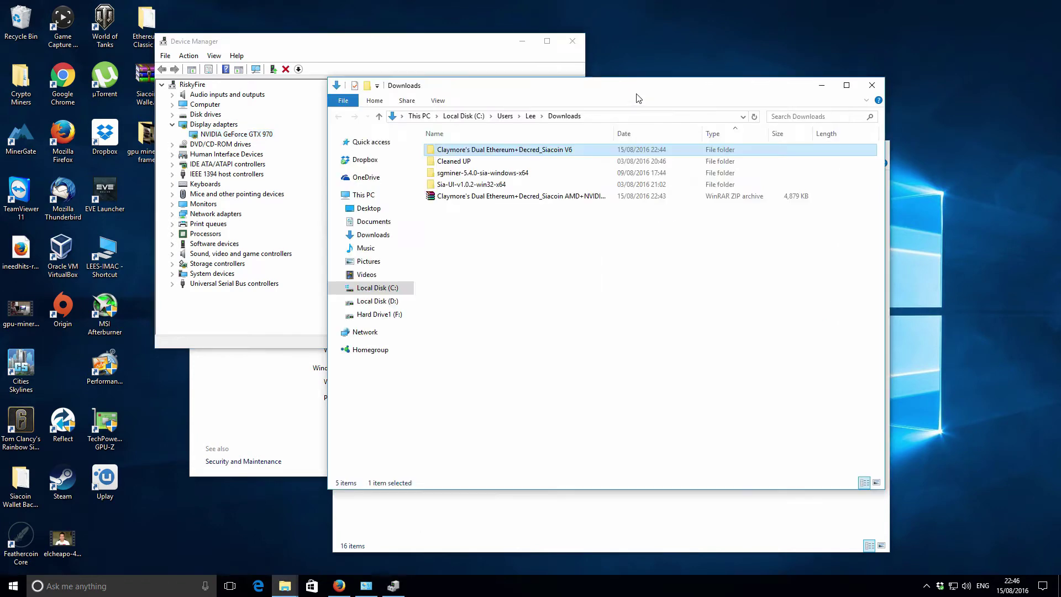
left_click(414, 52)
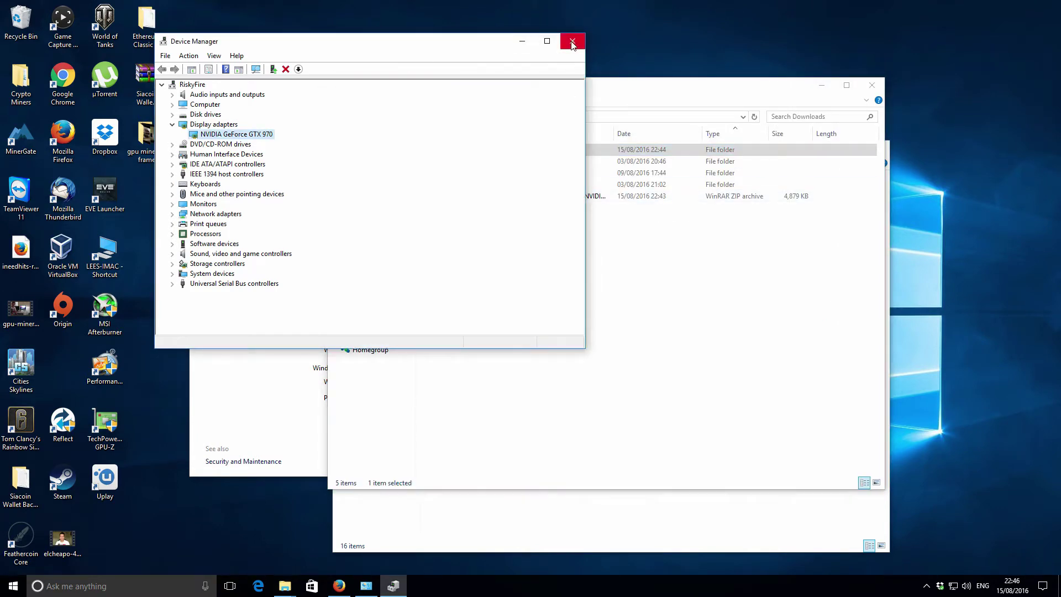
left_click(572, 42)
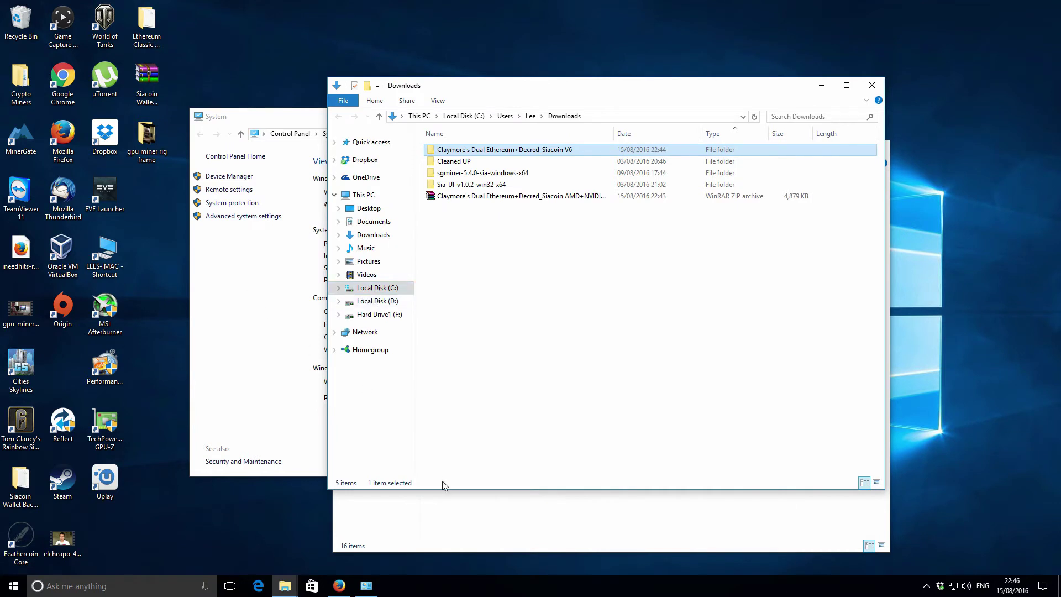
Open Readme!!!.txt from the Claymore's Dual Ethereum+Decred_Siacoin AMD+NVIDIA GPU Miner v6.0 Beta folder.
double_click(476, 154)
double_click(490, 151)
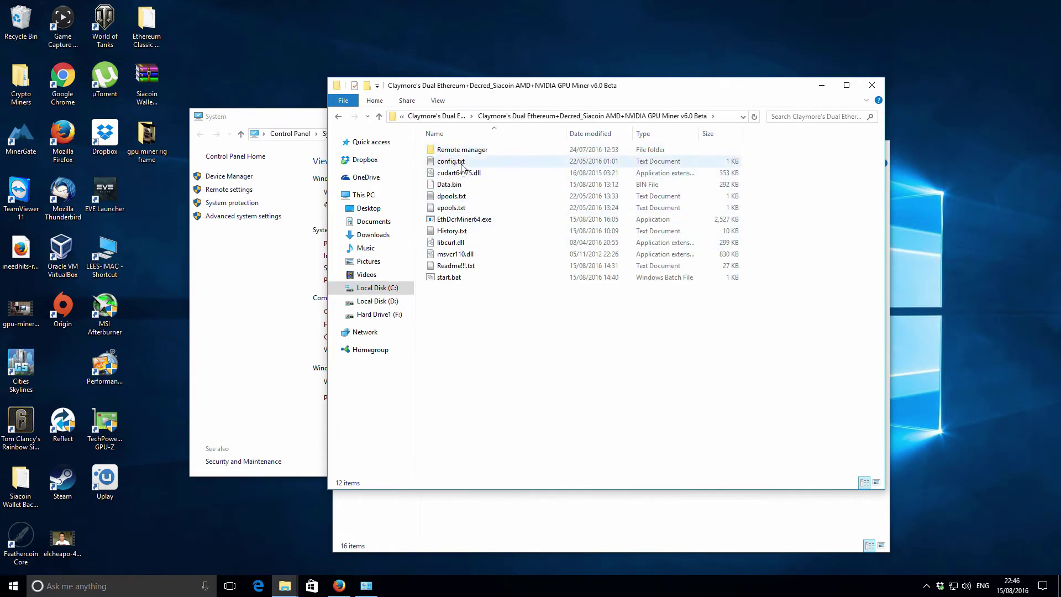
left_click(463, 162)
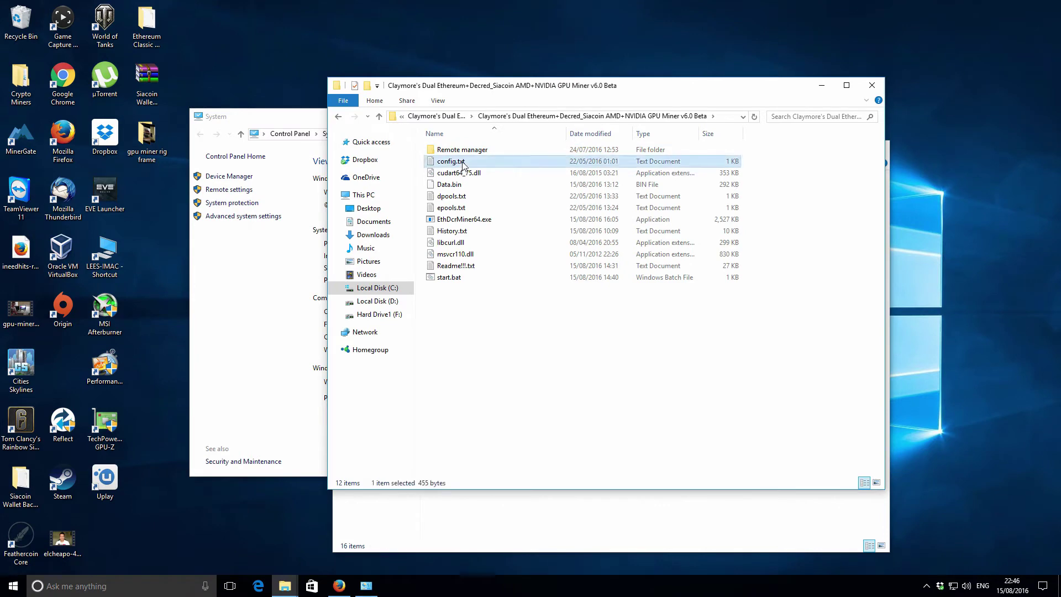
double_click(467, 268)
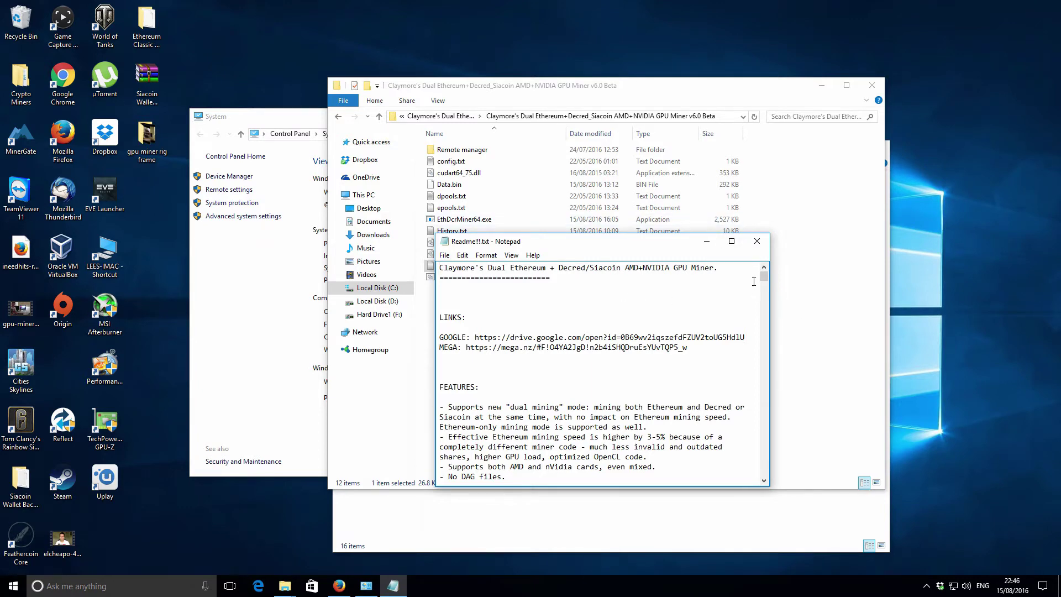
Read the readme's feature list, developer fee and supported video card notes, and the start of the command line options.
left_click_drag(763, 276, 767, 282)
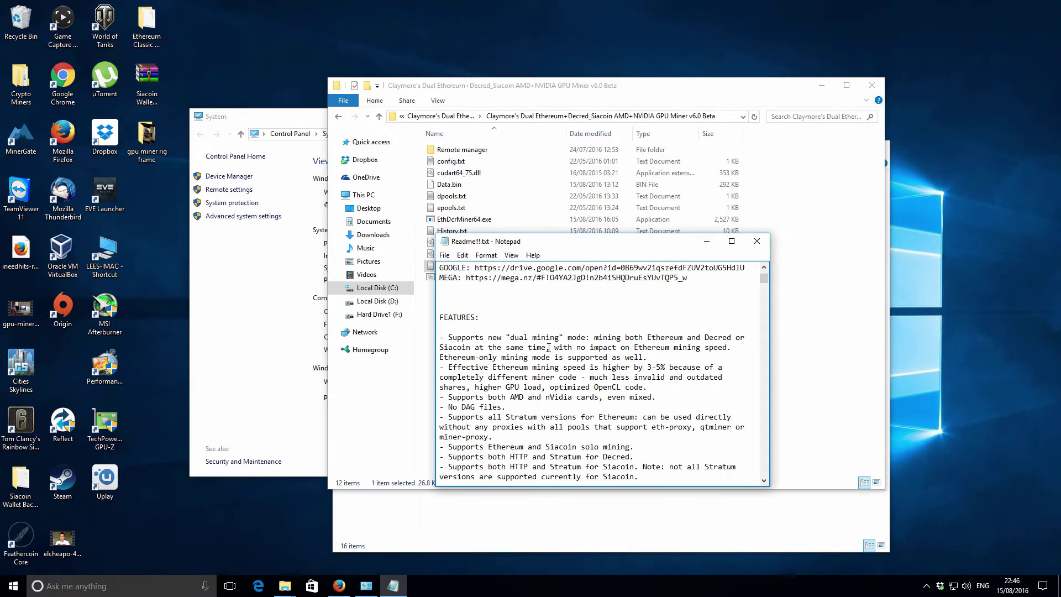
scroll(549, 348, "down", 1)
scroll(550, 347, "down", 2)
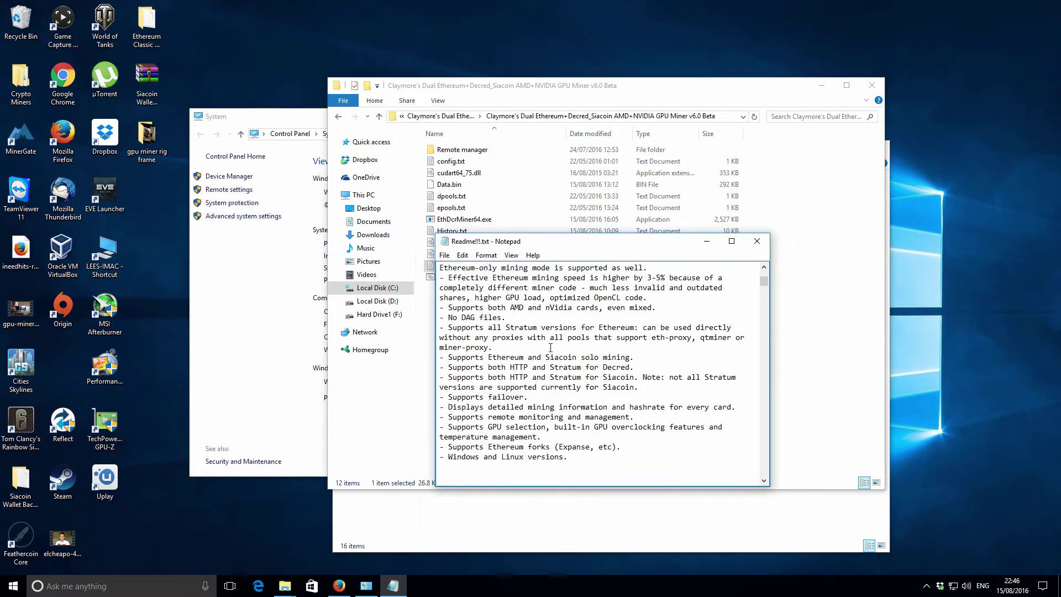
scroll(551, 347, "down", 1)
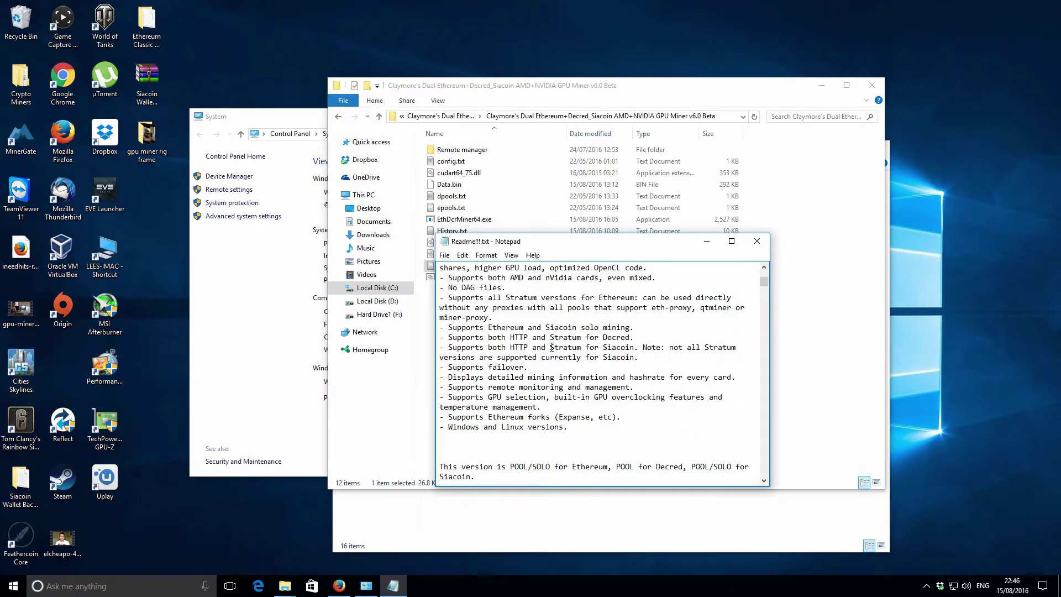
scroll(553, 348, "down", 13)
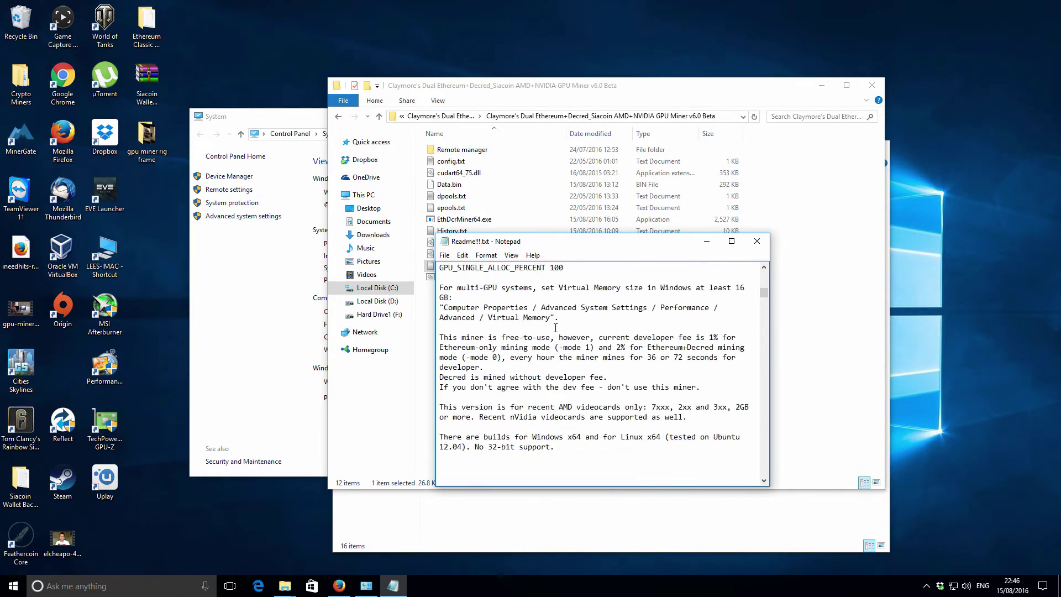
scroll(556, 327, "down", 4)
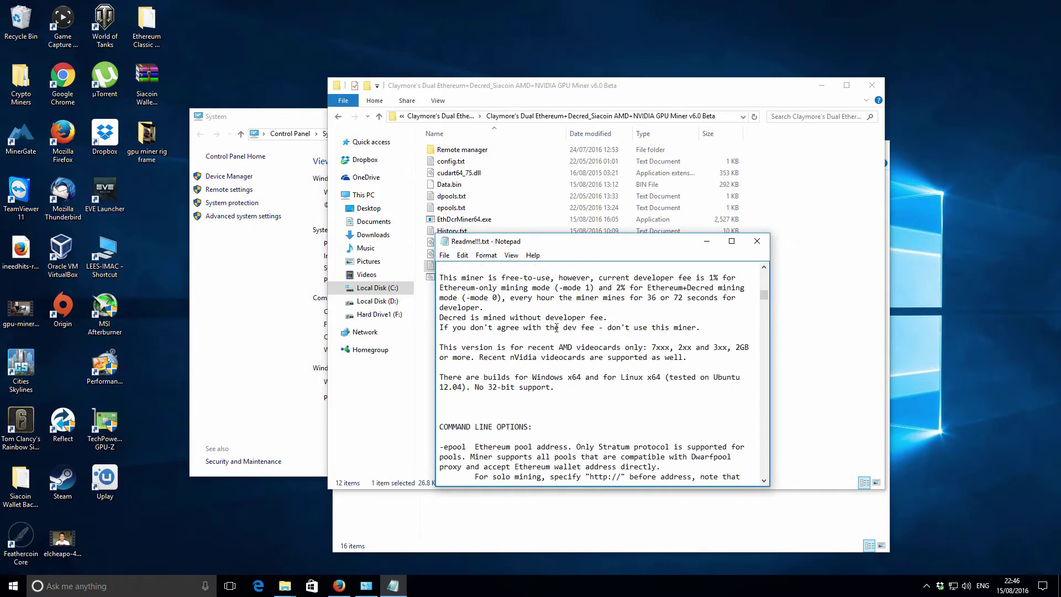
scroll(557, 327, "down", 4)
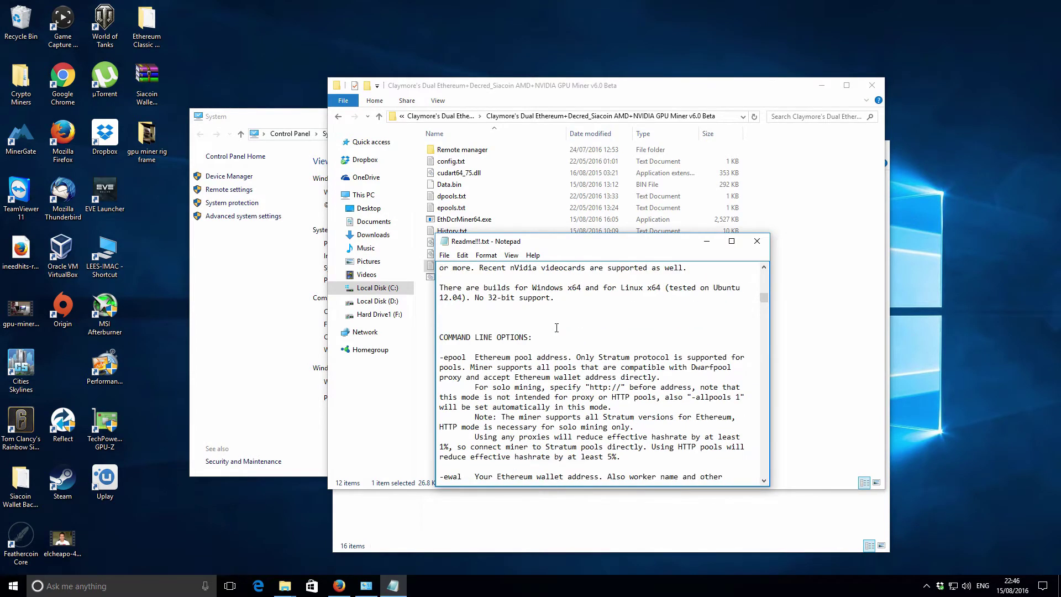
scroll(557, 328, "down", 5)
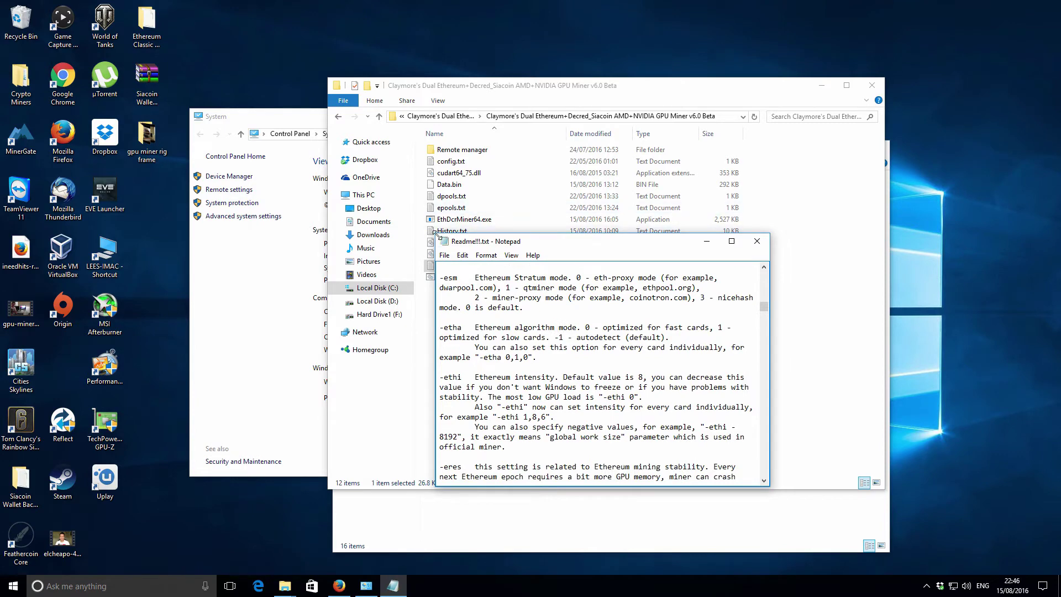
Enlarge the readme window and look through the remaining command line options down to the Troubleshooting section.
scroll(439, 235, "down", 1)
left_click_drag(439, 234, 329, 92)
scroll(482, 313, "down", 5)
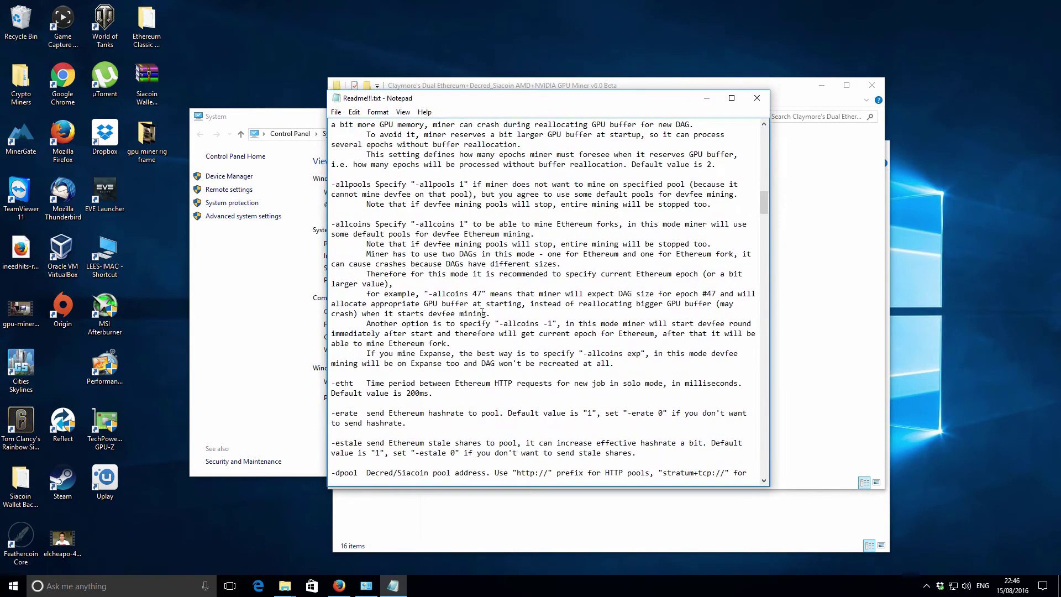
left_click(475, 396)
scroll(475, 397, "down", 6)
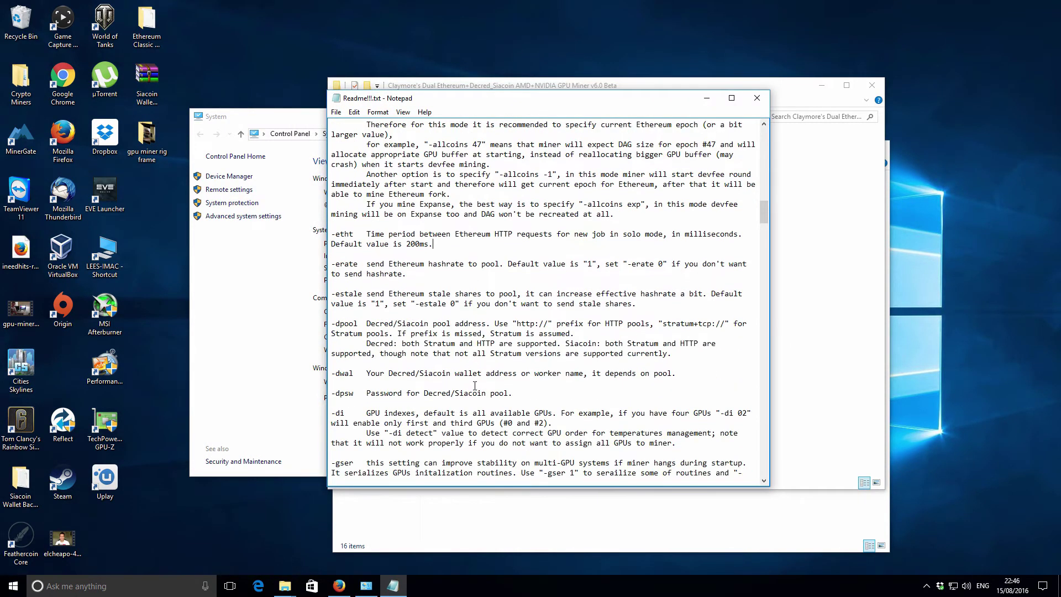
scroll(476, 386, "down", 10)
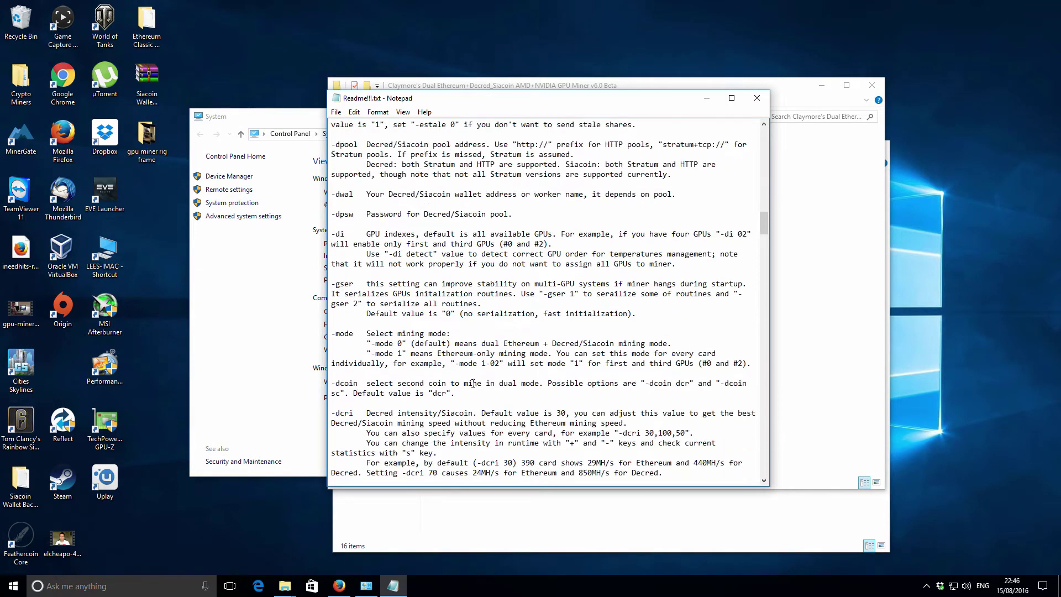
left_click_drag(764, 233, 758, 402)
left_click(606, 327)
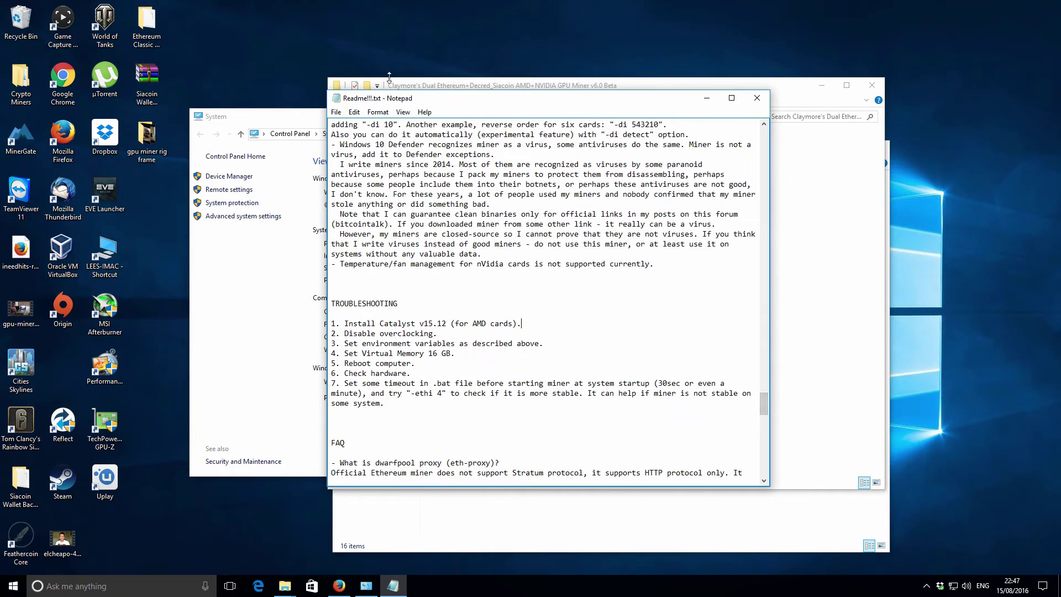
Search the readme downward from the Troubleshooting section for "nvidia", then close the search.
left_click(354, 112)
left_click(378, 194)
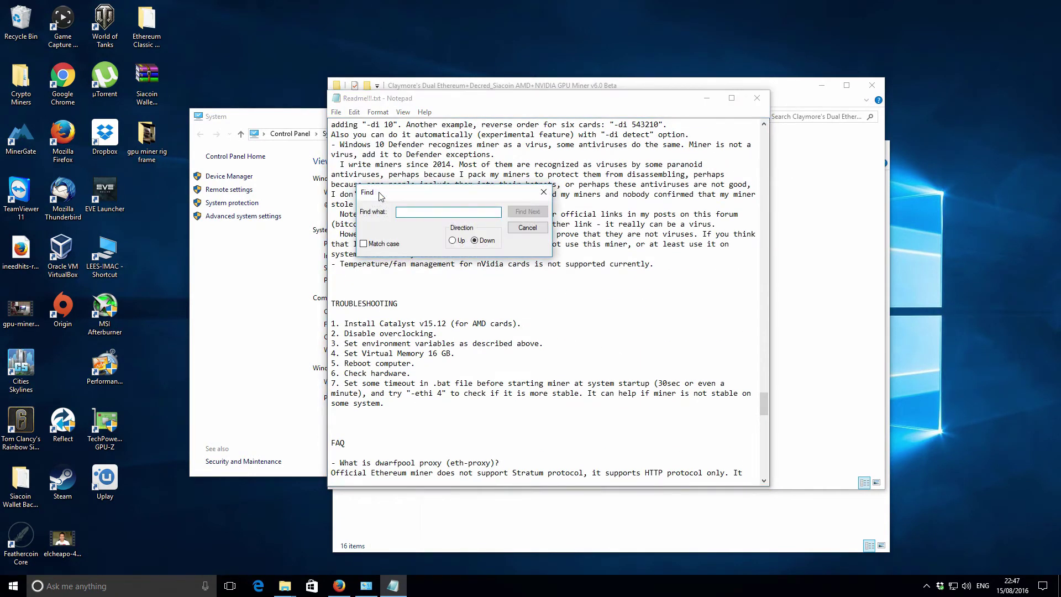
type("nvidia")
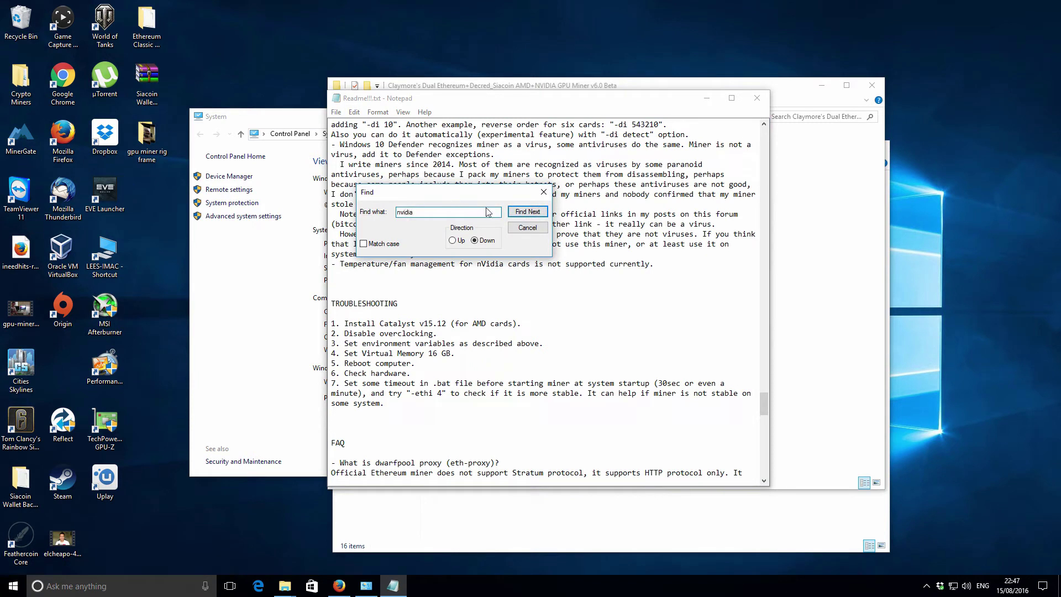
left_click(542, 213)
left_click(558, 335)
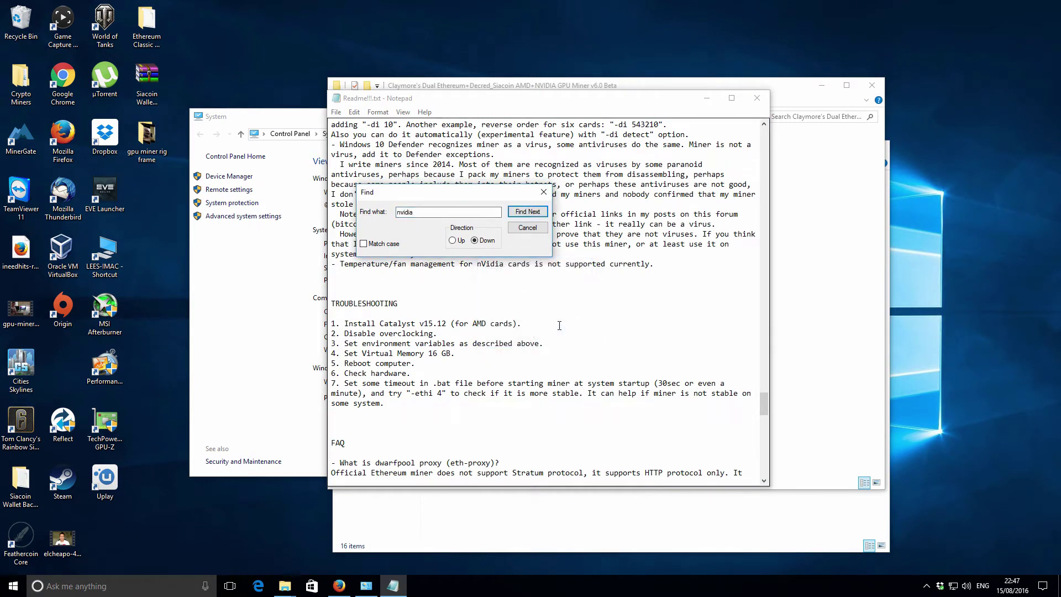
left_click(528, 229)
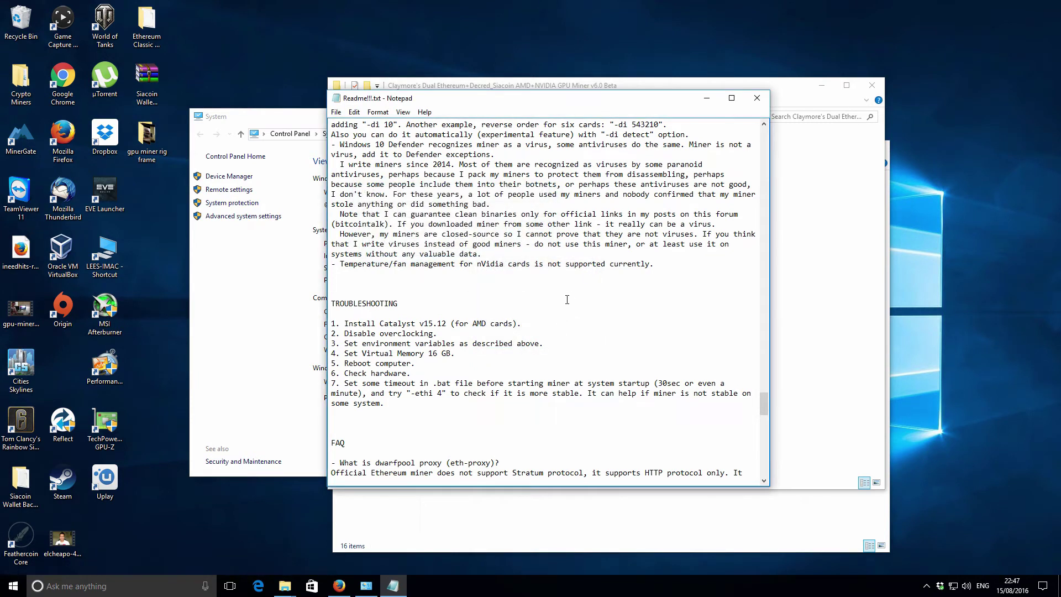
Review the Known Issues section of the readme, then close the file and the miner folder window.
scroll(568, 300, "up", 1)
scroll(570, 300, "up", 3)
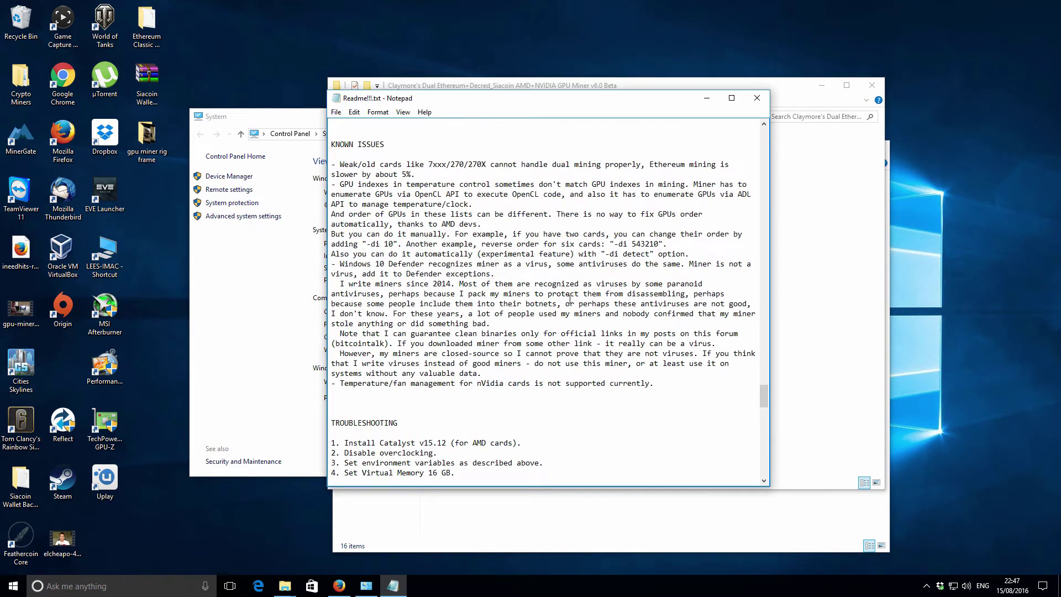
scroll(570, 300, "up", 3)
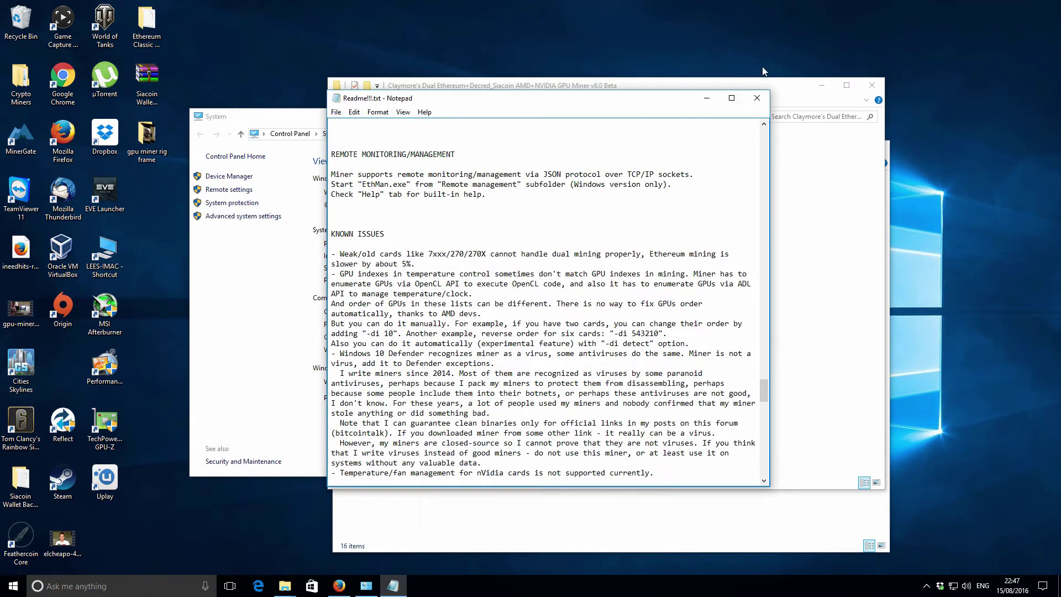
left_click(757, 98)
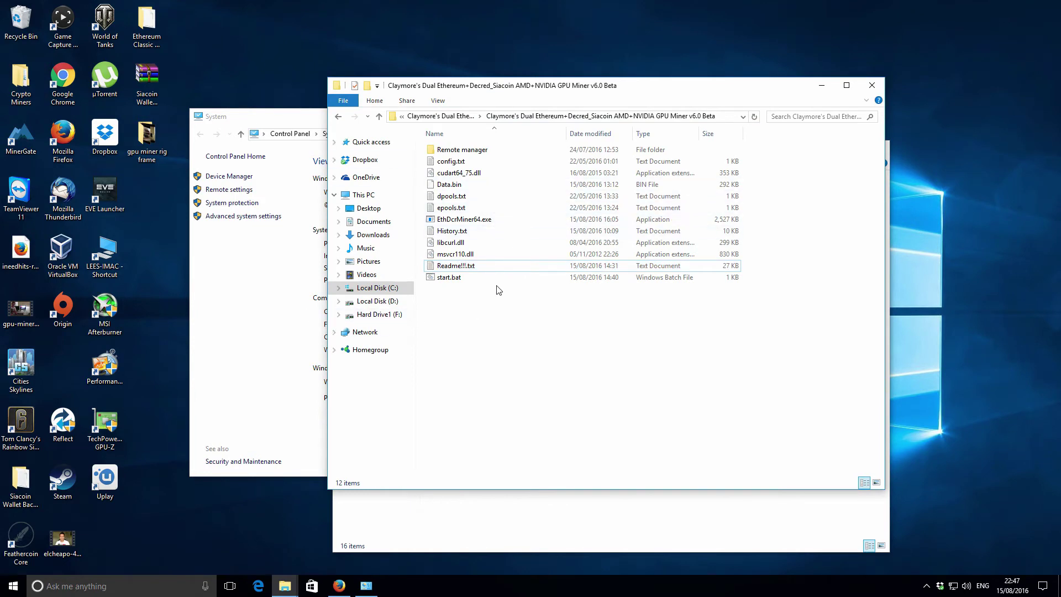
left_click(872, 86)
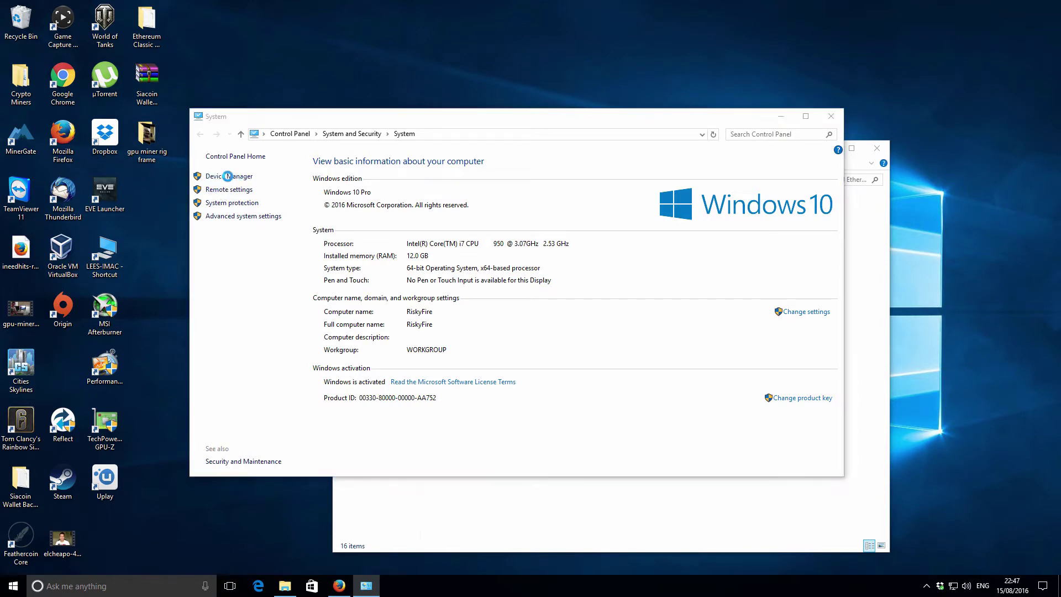
Reopen Device Manager and start an automatic search for updated driver software for the NVIDIA GeForce GTX 970.
left_click(228, 175)
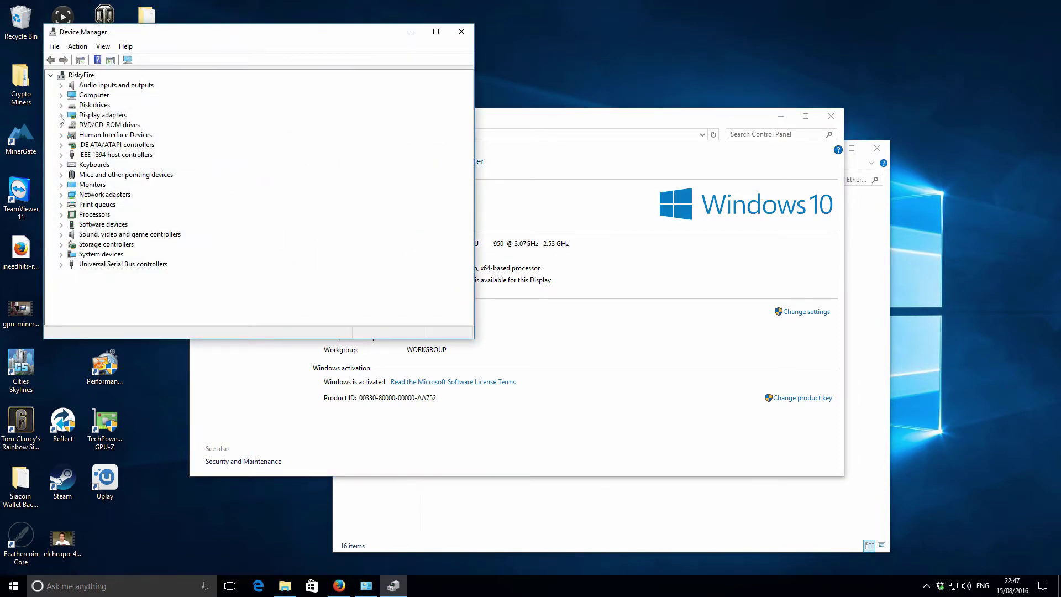
left_click(61, 115)
left_click(130, 132)
right_click(131, 127)
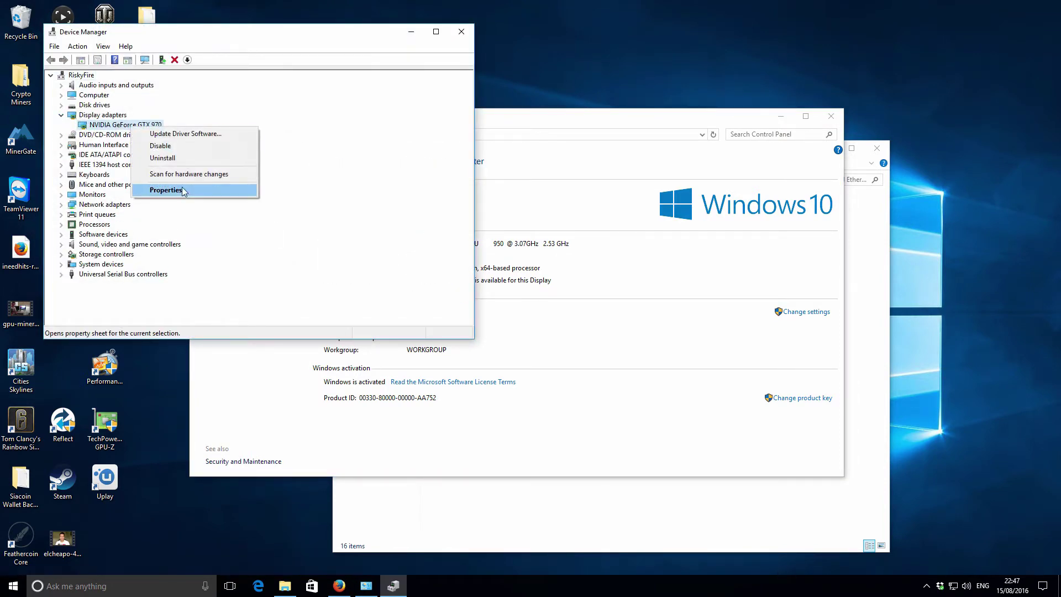
left_click(181, 137)
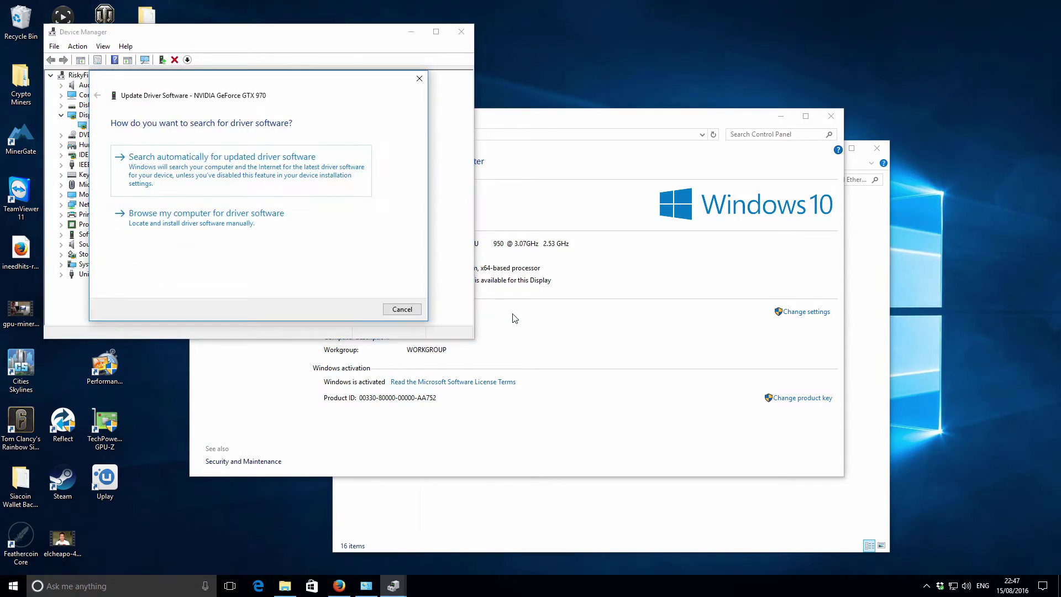
left_click(197, 175)
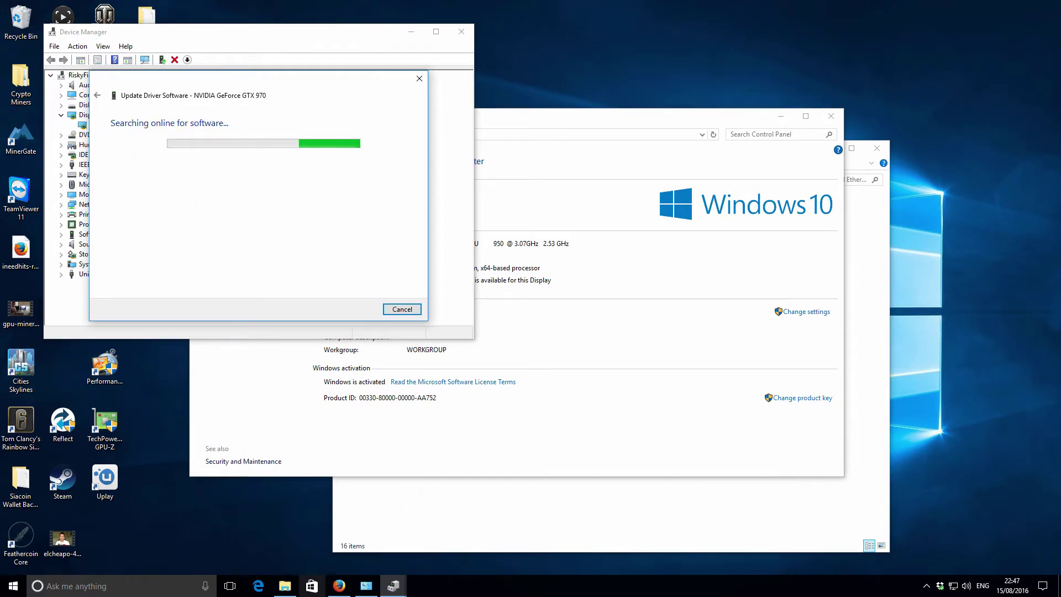
Switch to Firefox and close the Google Drive tab to return to the Claymore miner thread on bitcointalk.
left_click(340, 586)
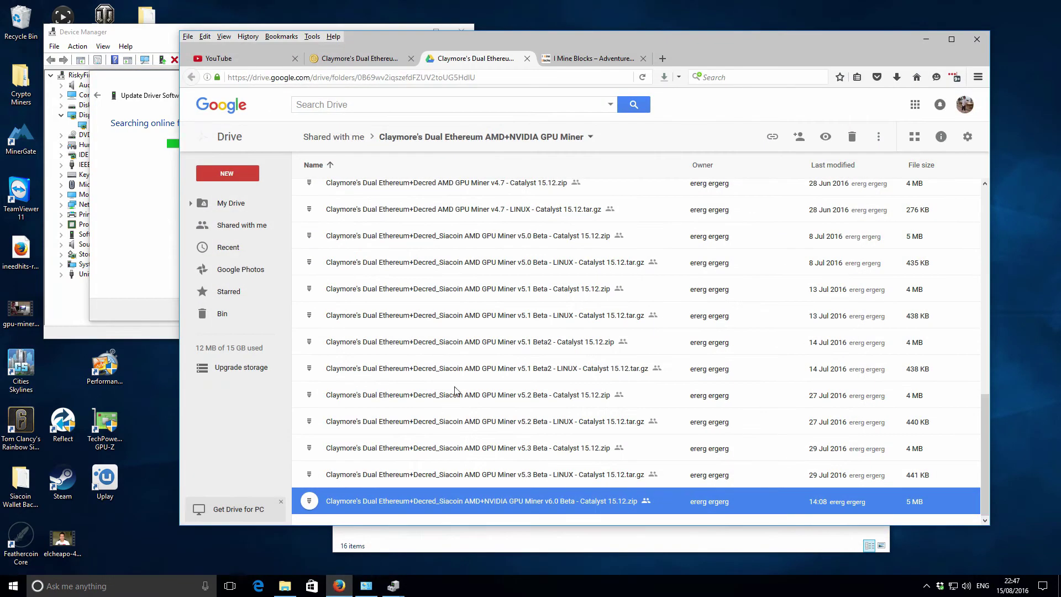
left_click(527, 58)
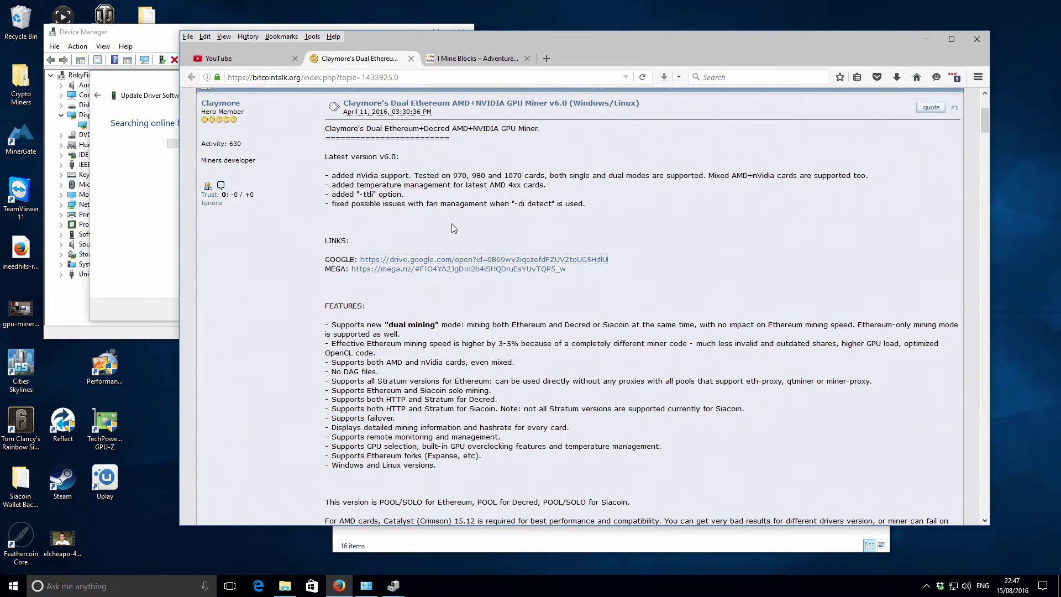
Find the recommended nVidia driver version in the Claymore miner thread, then minimize the browser.
left_click(539, 223)
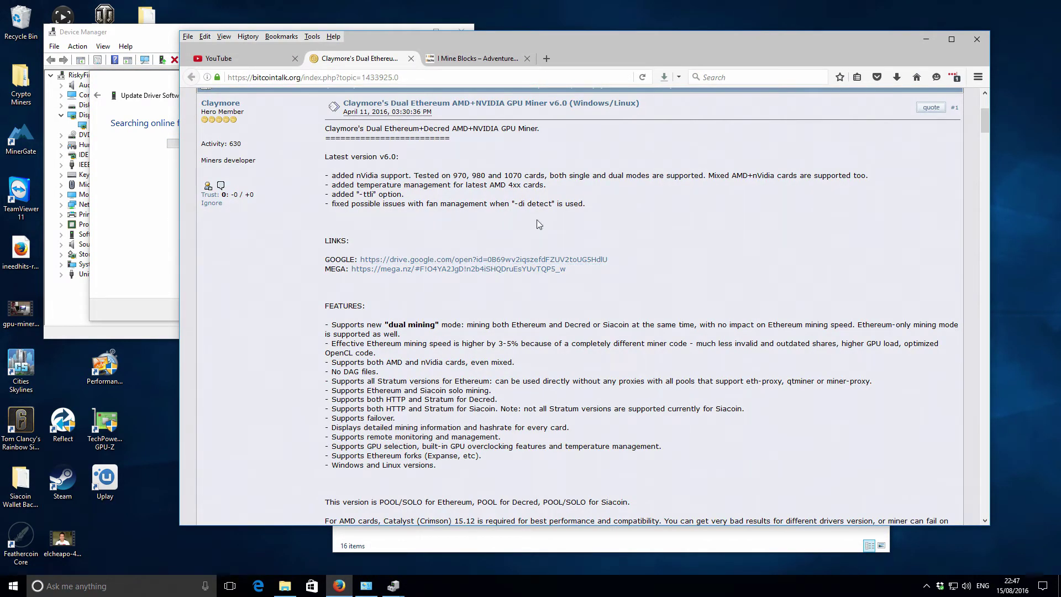
scroll(539, 221, "down", 5)
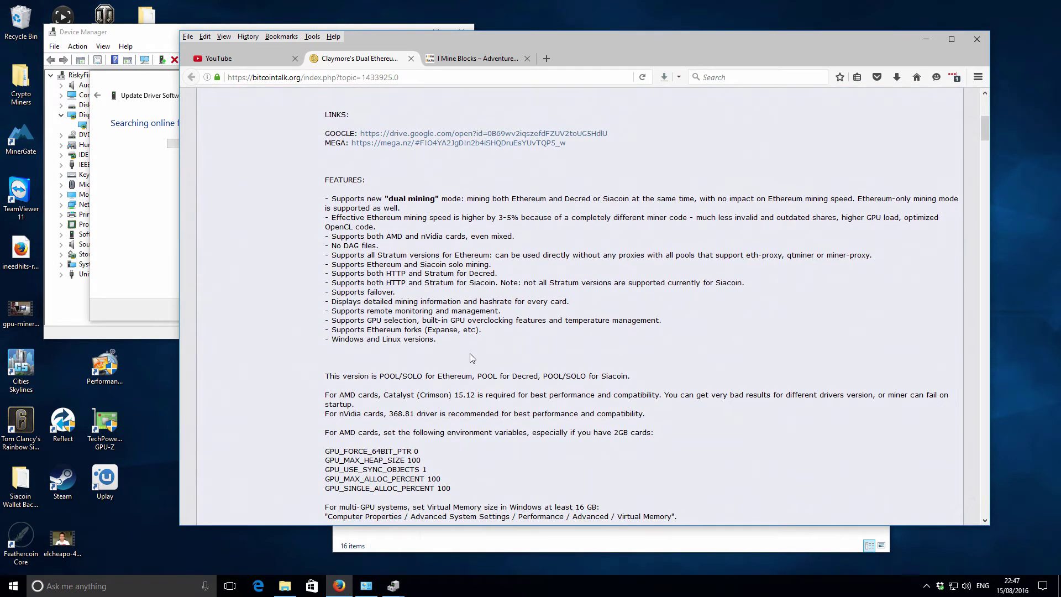
scroll(469, 353, "down", 2)
scroll(337, 350, "down", 5)
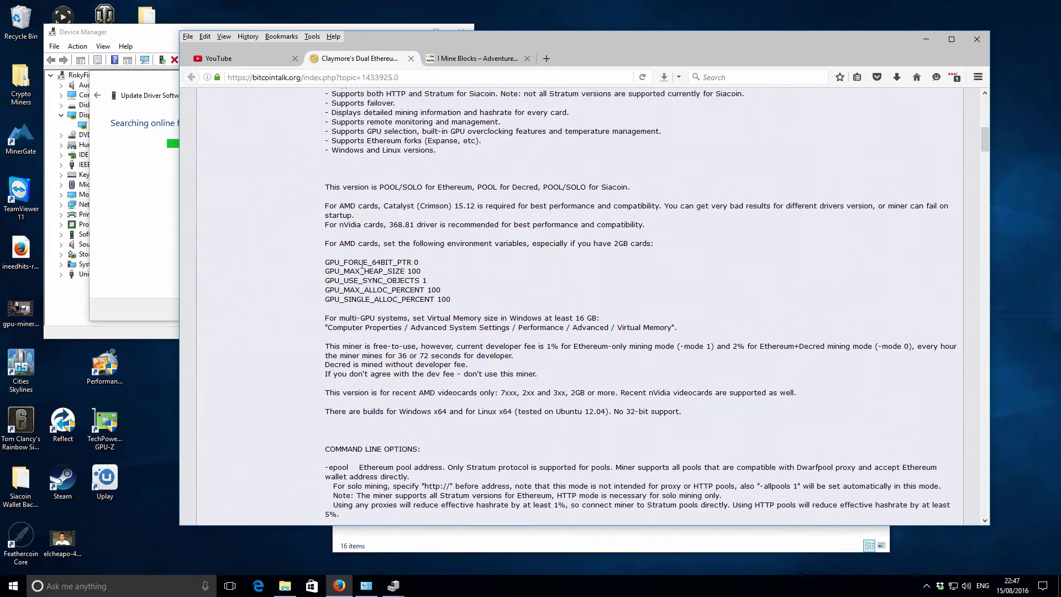
left_click_drag(330, 224, 410, 226)
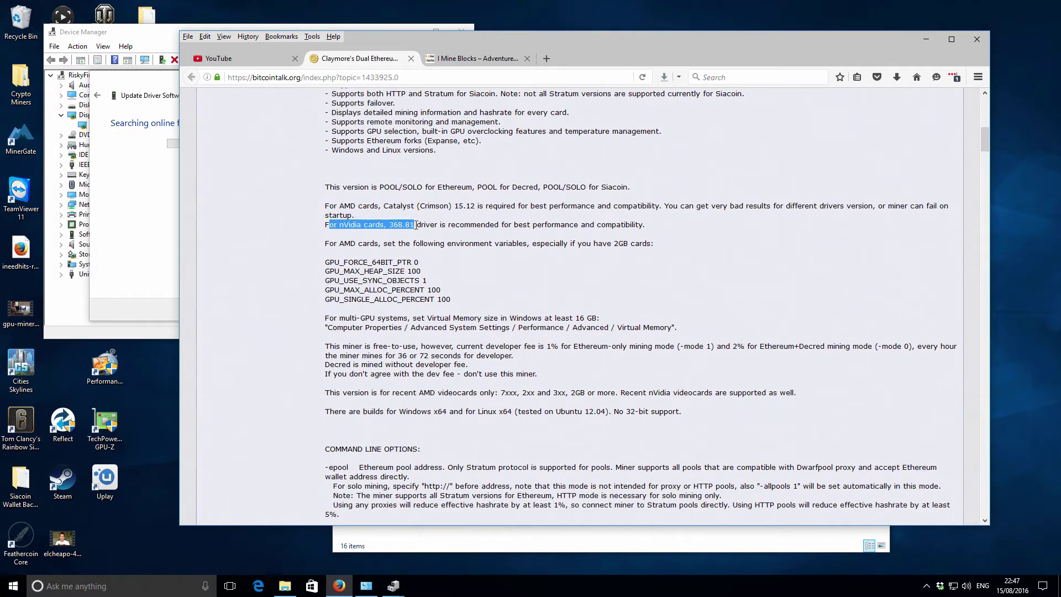
left_click(537, 258)
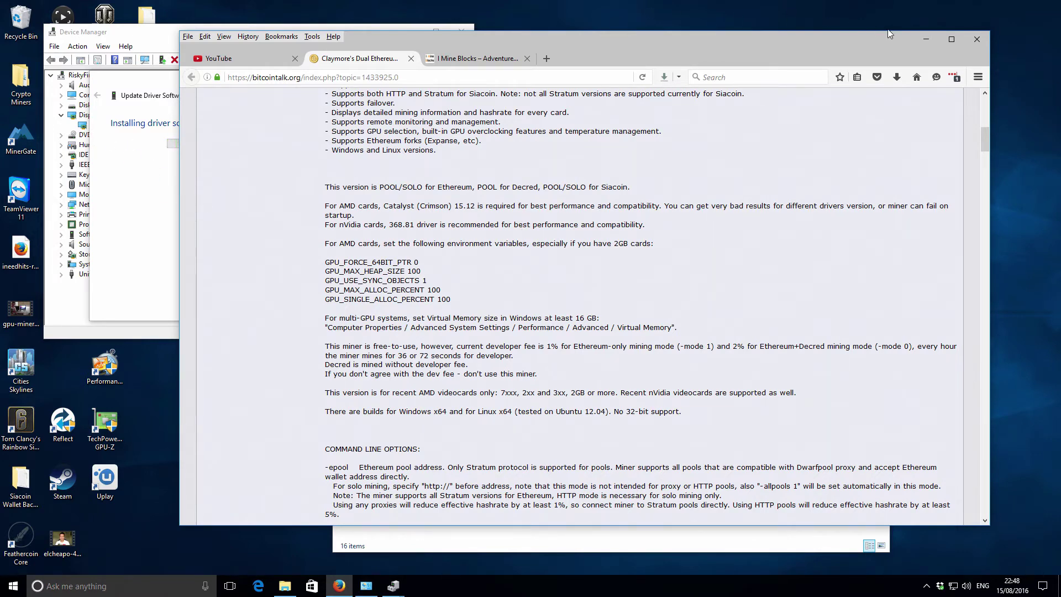
left_click(925, 40)
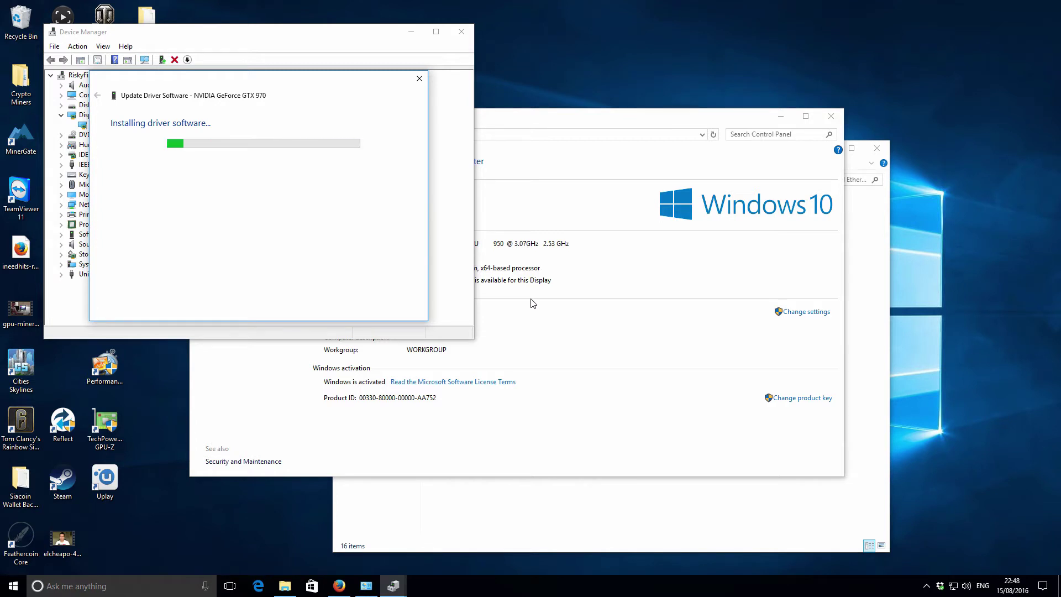
Edit Start-Eth-Decred.bat in the miner folder so the Ethereum worker name after the wallet address is workerx, then save and close it.
left_click(559, 519)
right_click(477, 364)
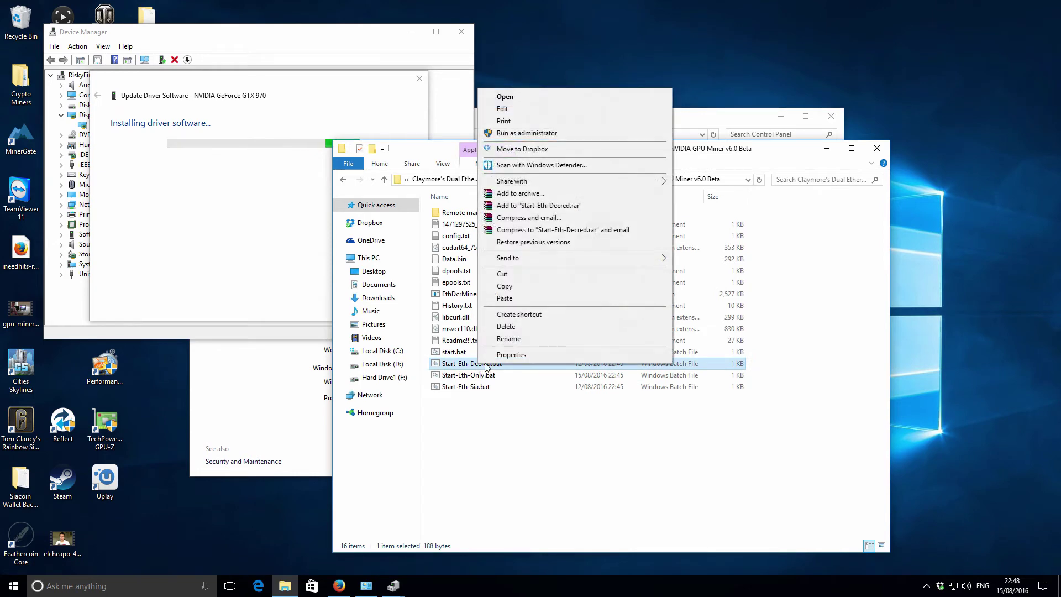
left_click(515, 109)
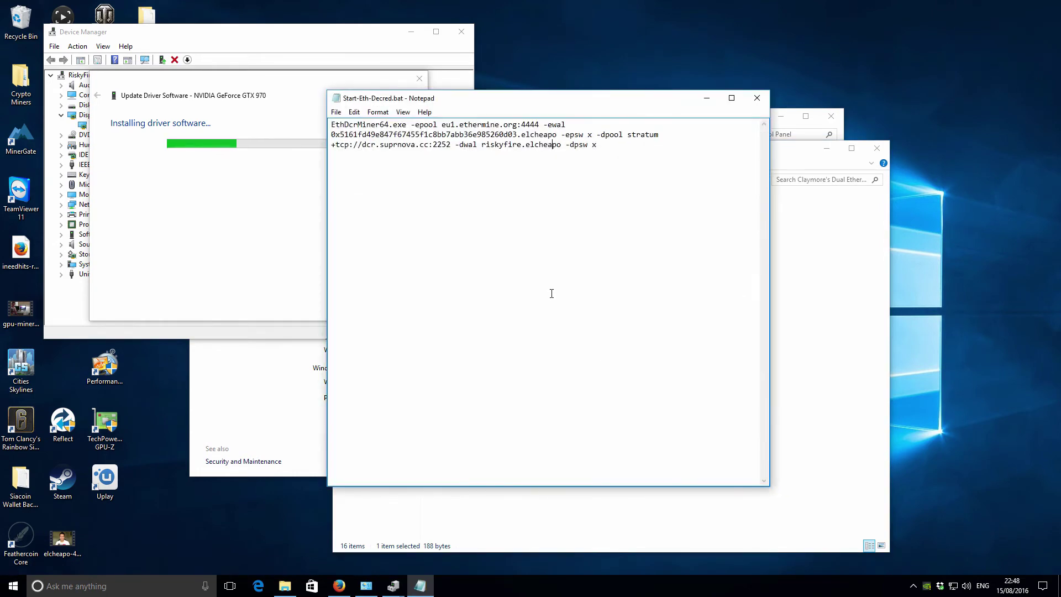
left_click(553, 144)
left_click(556, 135)
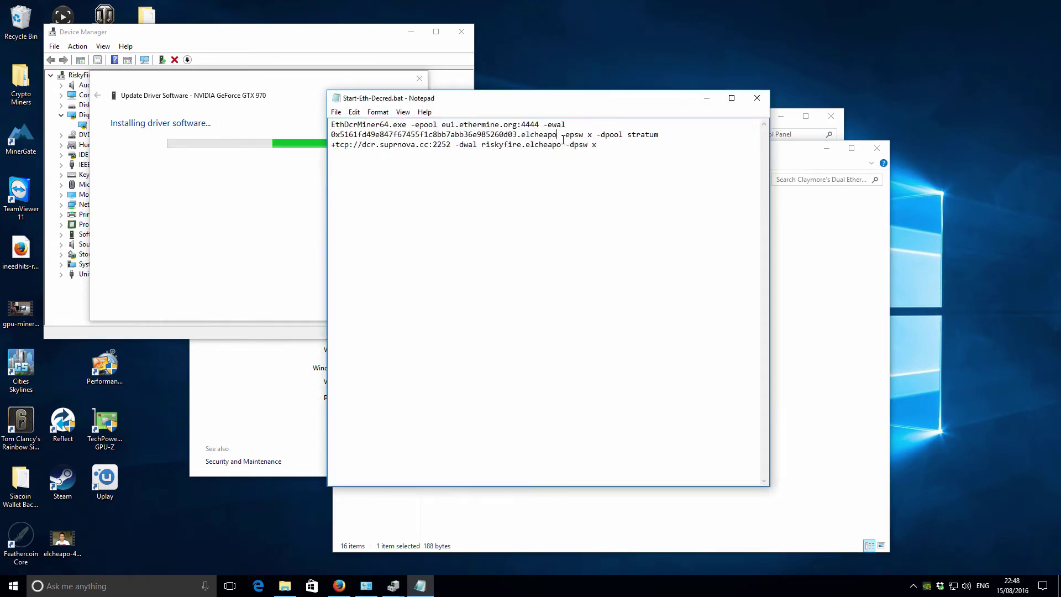
key("BackSpace")
key("BackSpace")
key("BackSpace")
key("BackSpace")
key("BackSpace")
key("BackSpace")
key("BackSpace")
key("BackSpace")
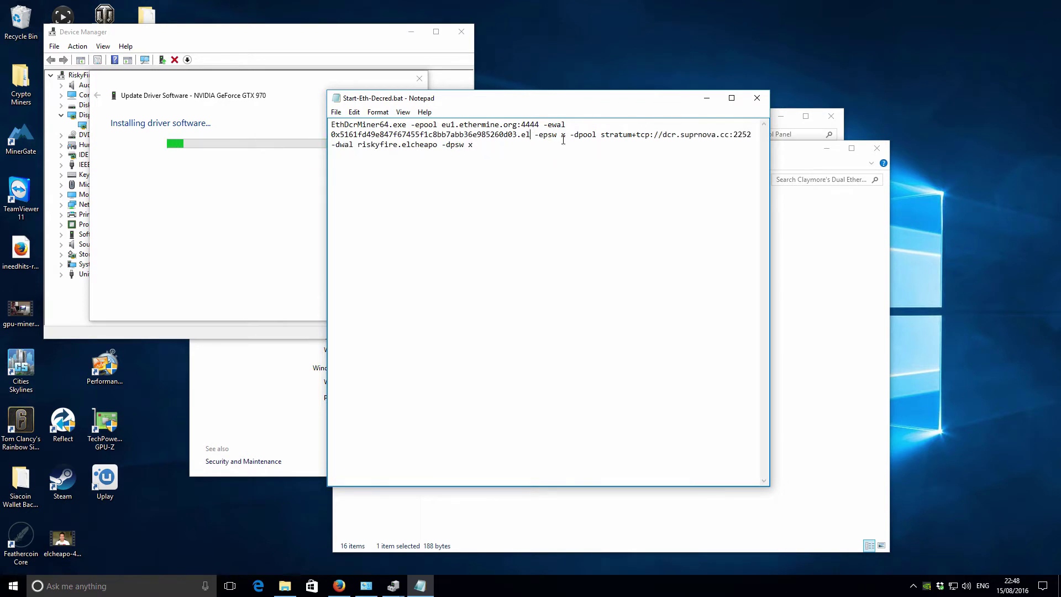
type("workerx -epsw x -dpool stratum")
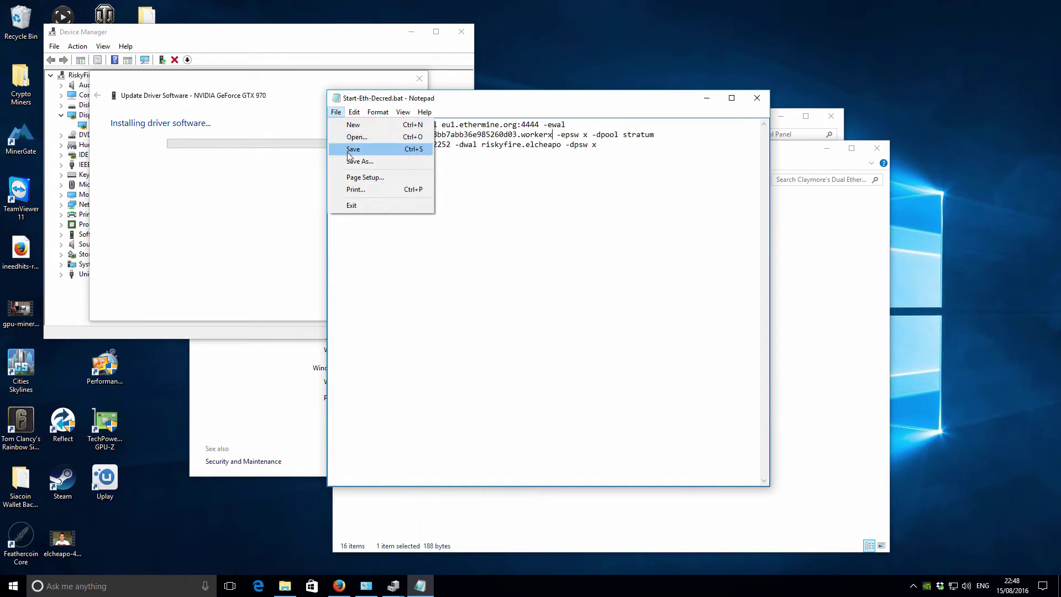
left_click(354, 149)
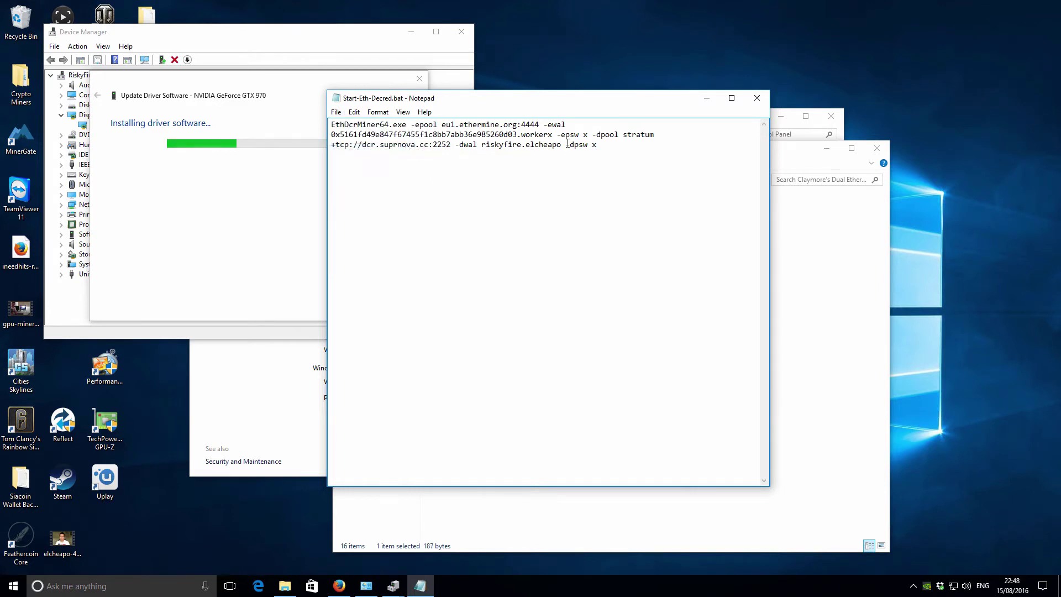
left_click(757, 98)
Change the Ethereum worker name in Start-Eth-Sia.bat to workerx, then save and close the file.
left_click(472, 387)
right_click(474, 390)
left_click(500, 132)
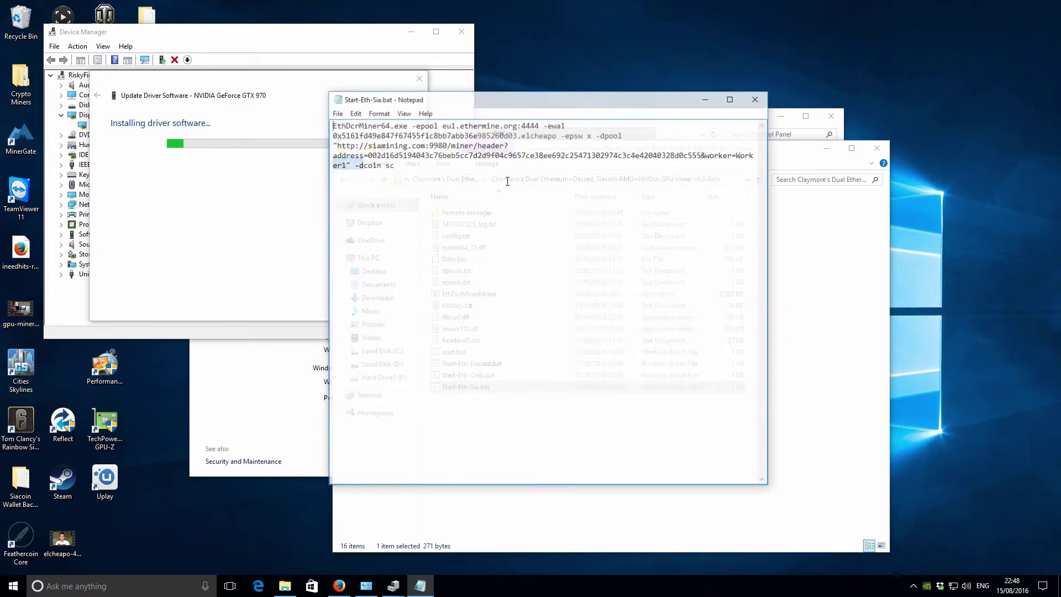
left_click_drag(520, 135, 558, 136)
type("wor")
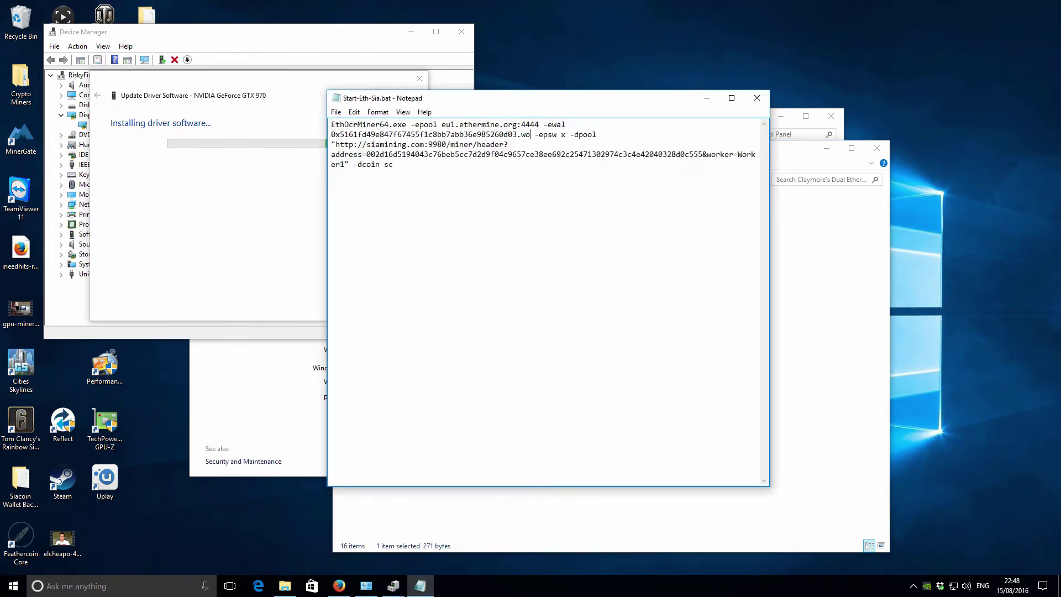
type("kerx")
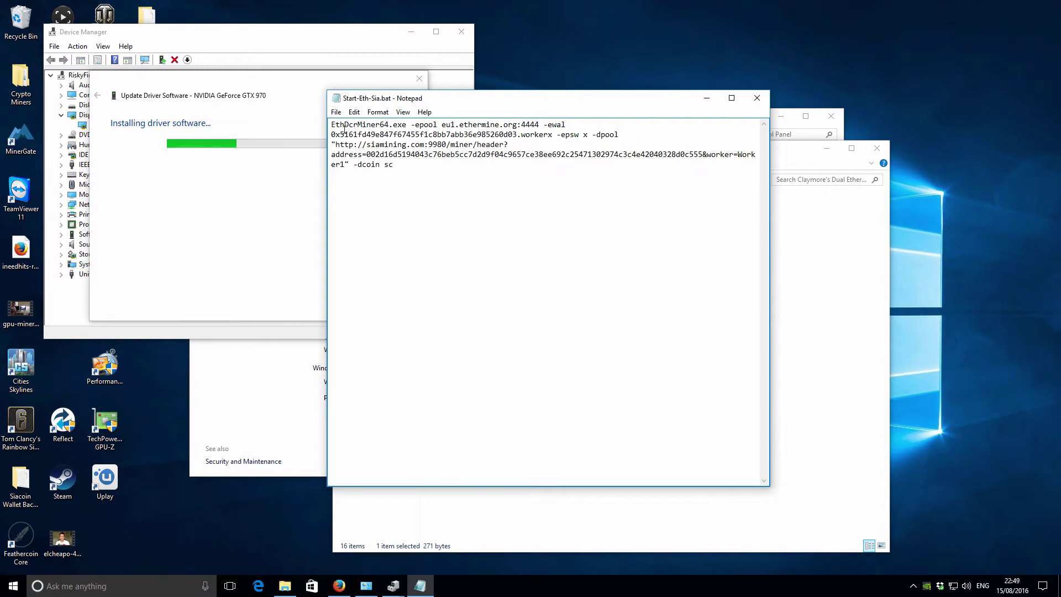
left_click(336, 112)
left_click(346, 149)
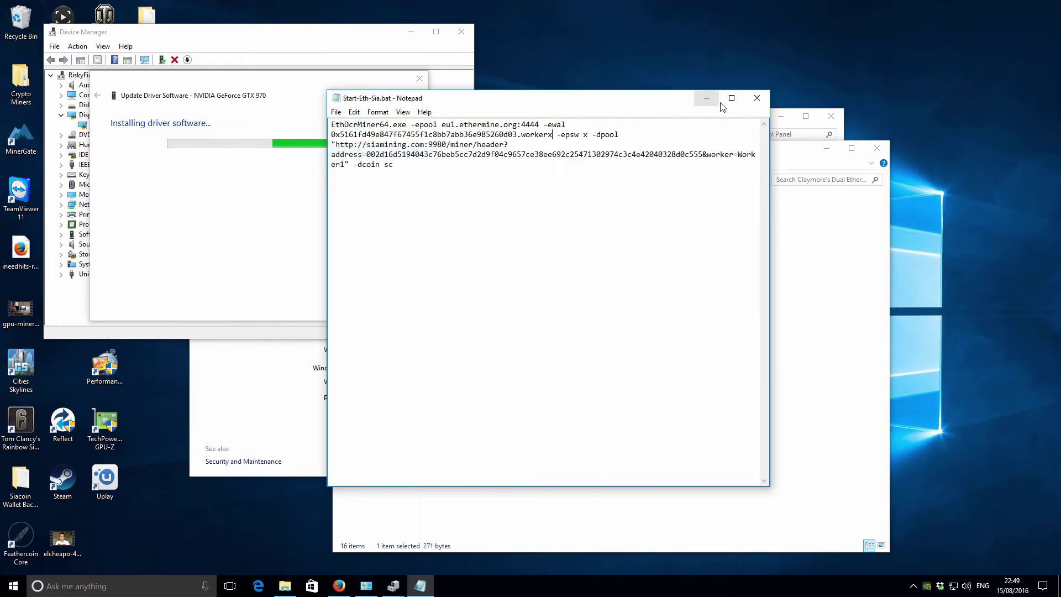
left_click(757, 98)
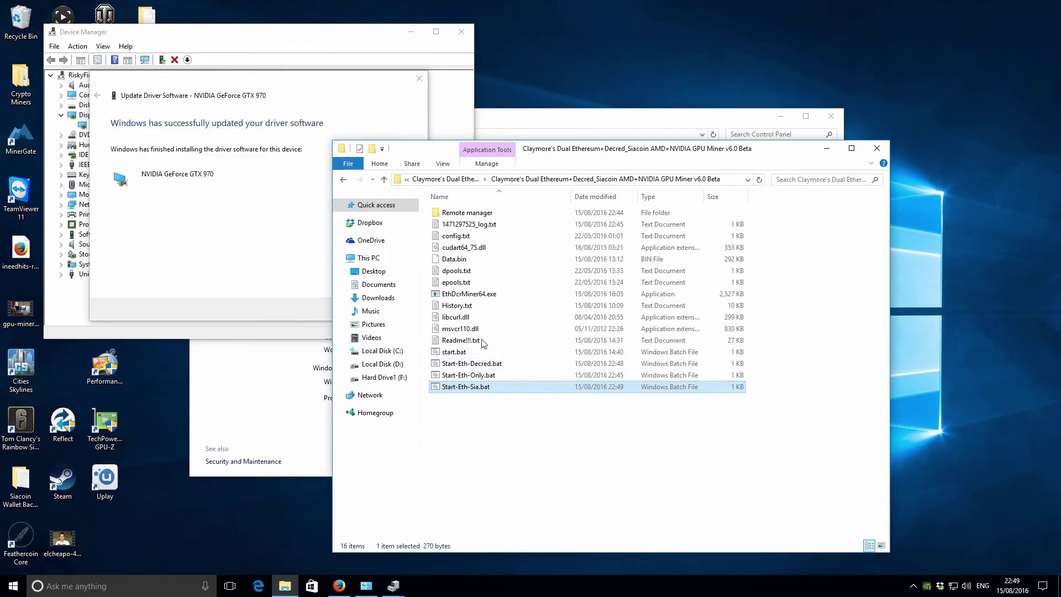
Close the finished driver update and check the driver details in the NVIDIA GeForce GTX 970 properties, leaving them unchanged.
left_click(247, 264)
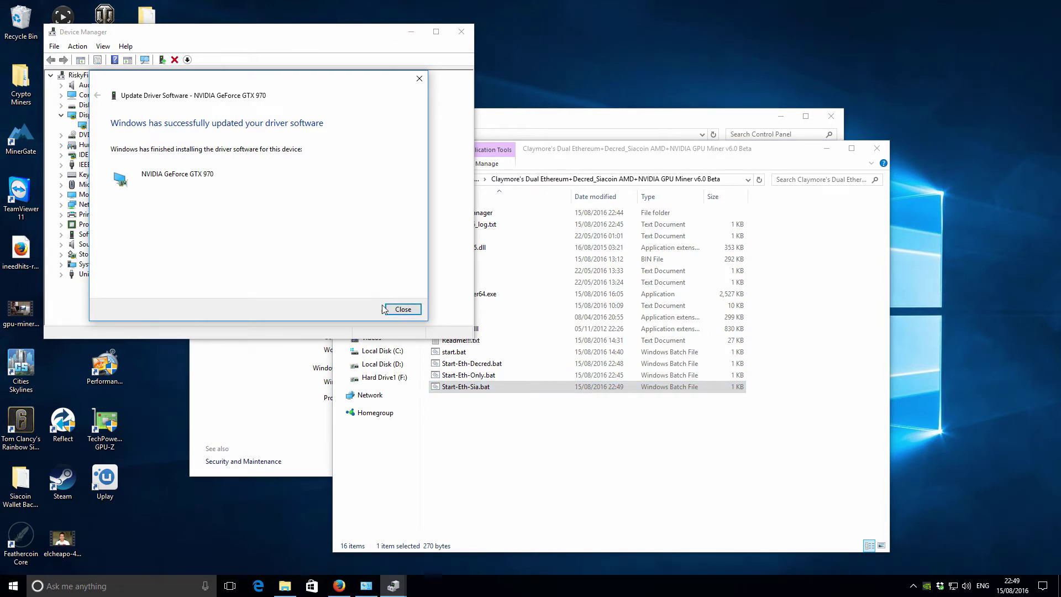
left_click(403, 310)
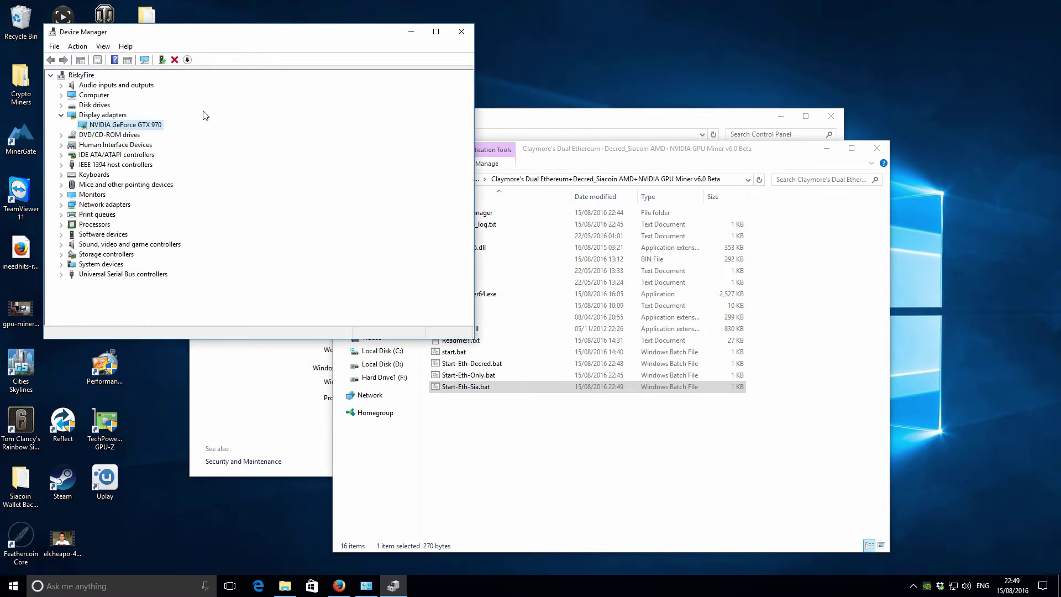
right_click(111, 126)
left_click(146, 189)
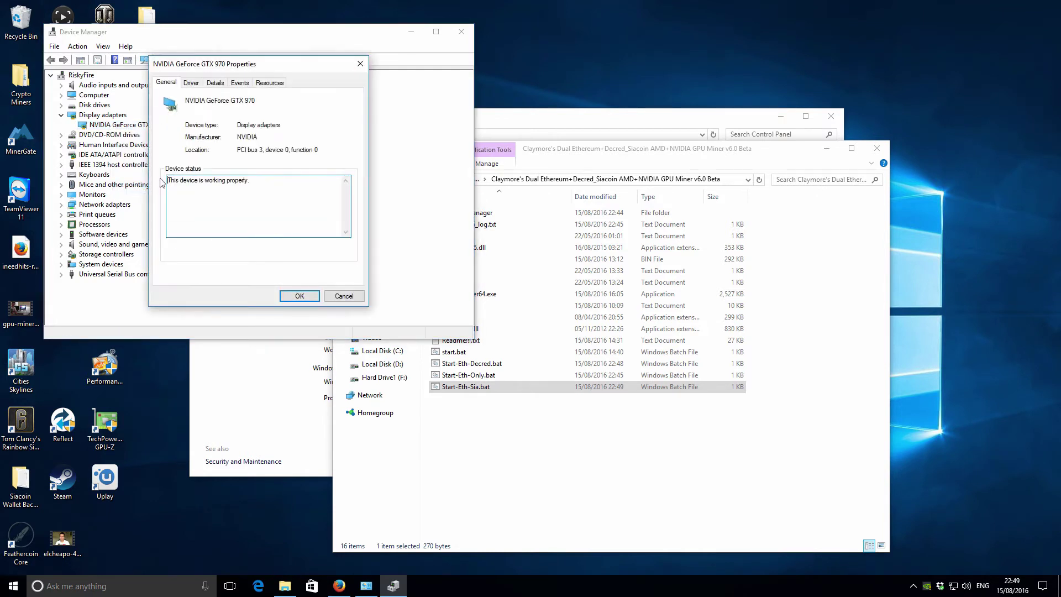
left_click(191, 83)
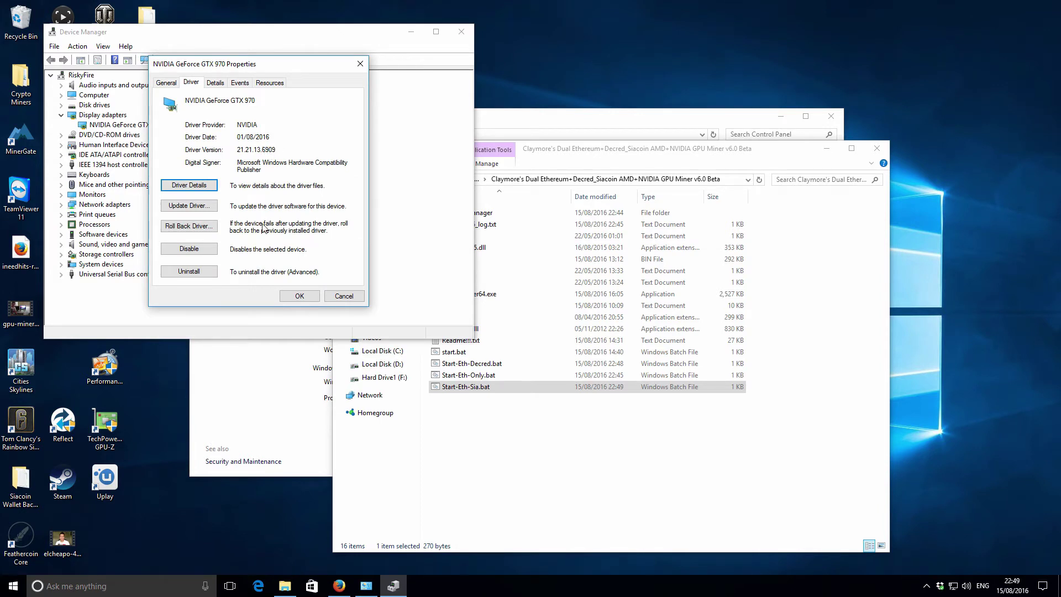
left_click(343, 294)
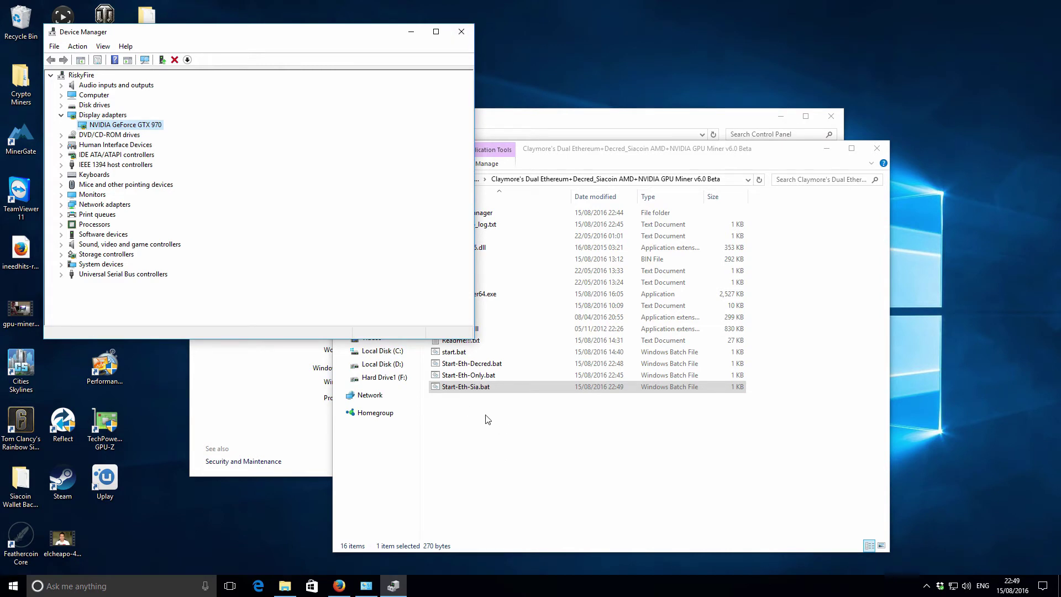
Close the System and Device Manager windows.
left_click(235, 393)
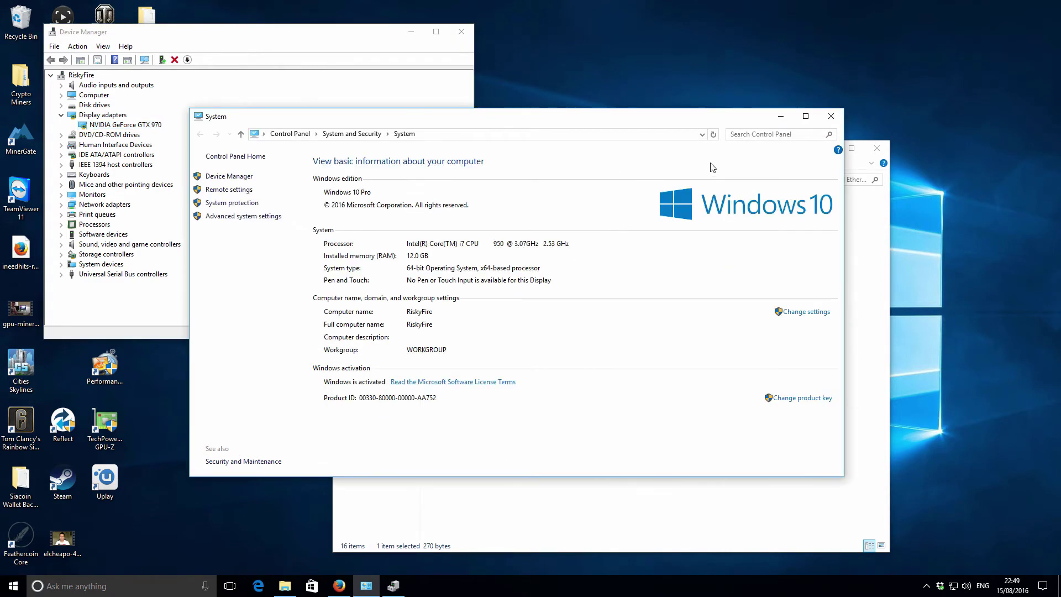
left_click(824, 121)
left_click(461, 31)
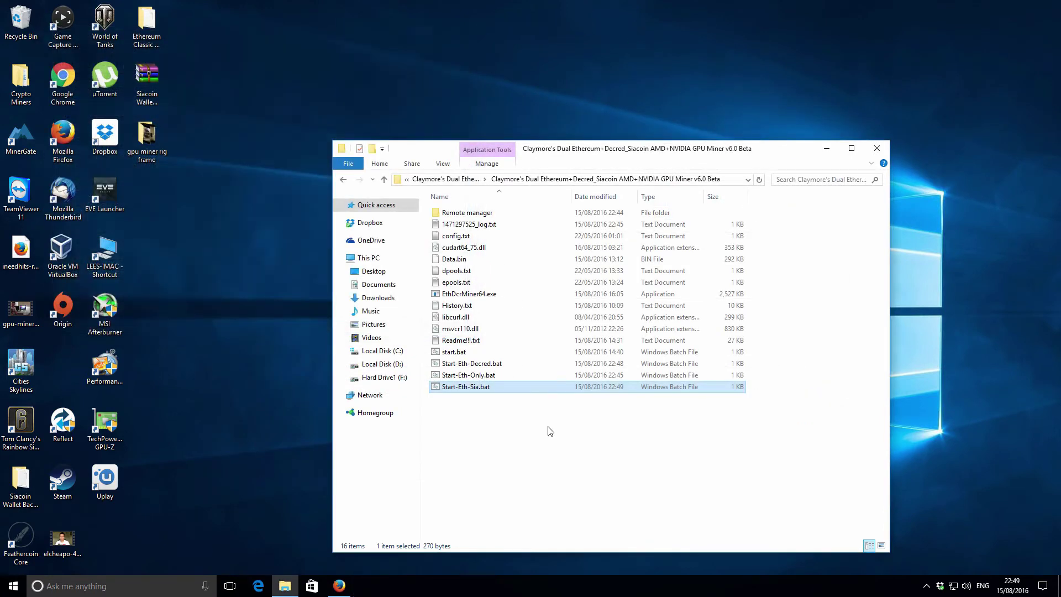
Try running the Ethereum and Siacoin dual miner from Start-Eth-Sia.bat, then close its console window.
left_click(550, 432)
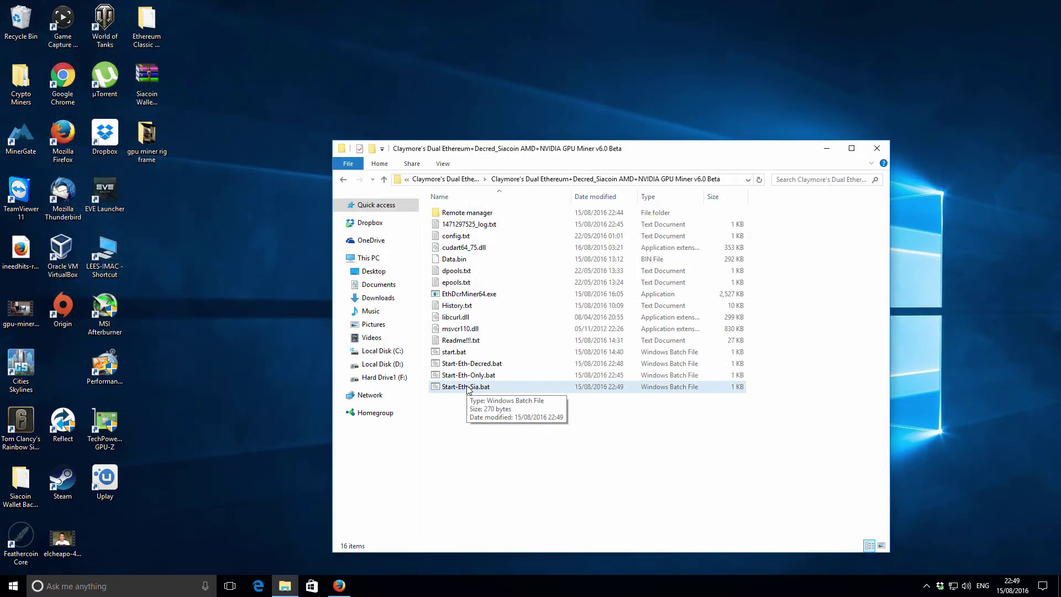
double_click(467, 387)
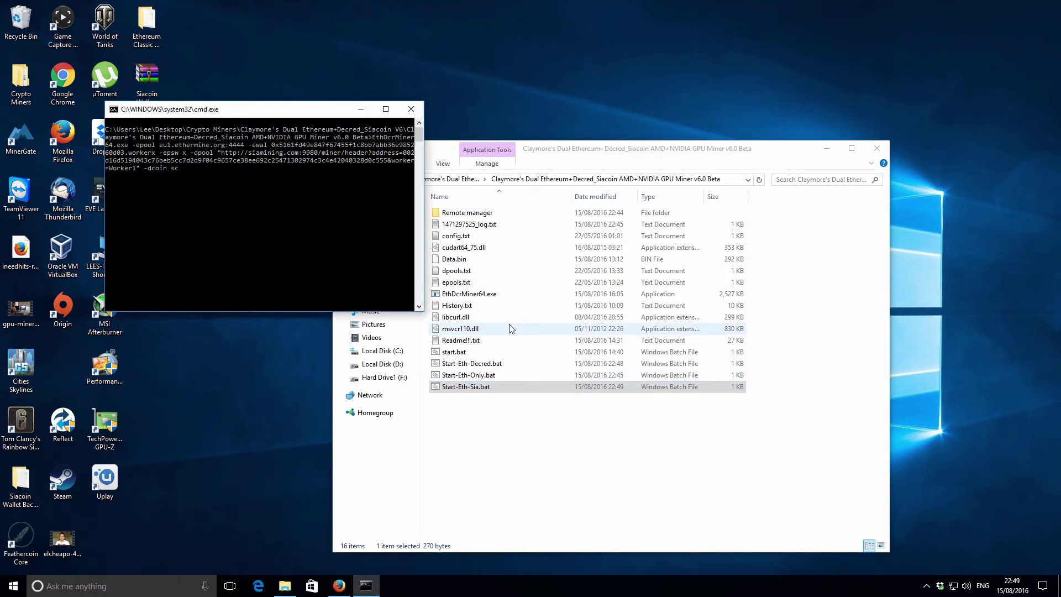
left_click(411, 109)
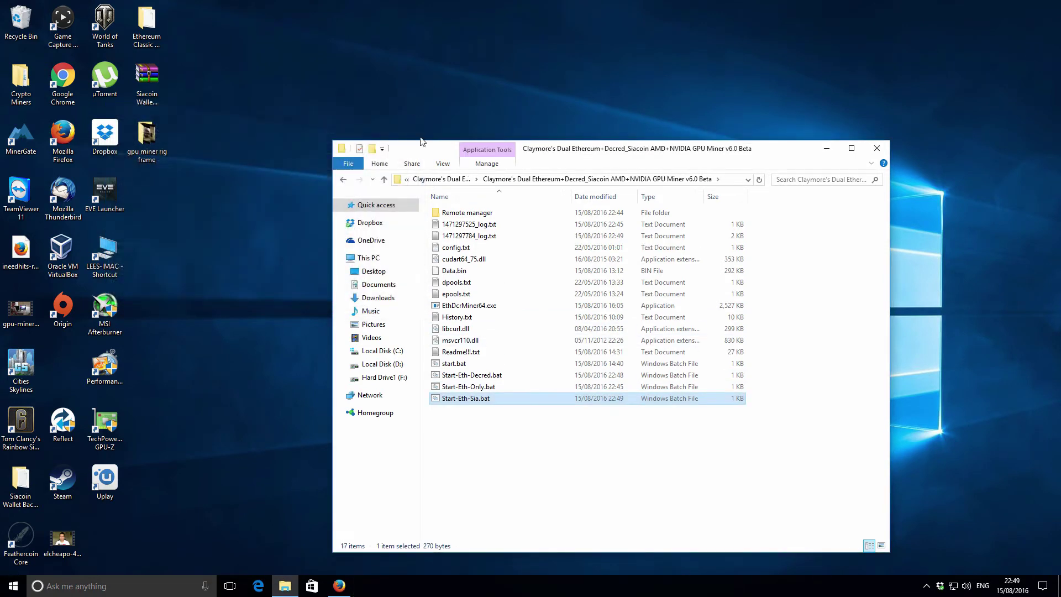
Run Start-Eth-Only.bat, allow ethdcrminer64.exe through the firewall on private networks, and close the miner console after checking its hashrate.
left_click(483, 388)
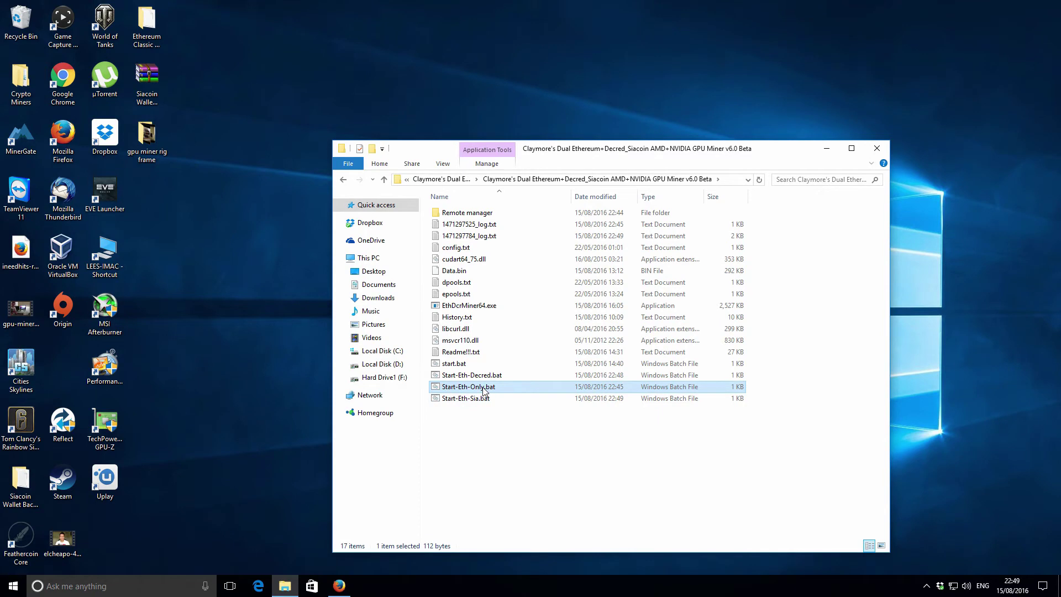
double_click(484, 389)
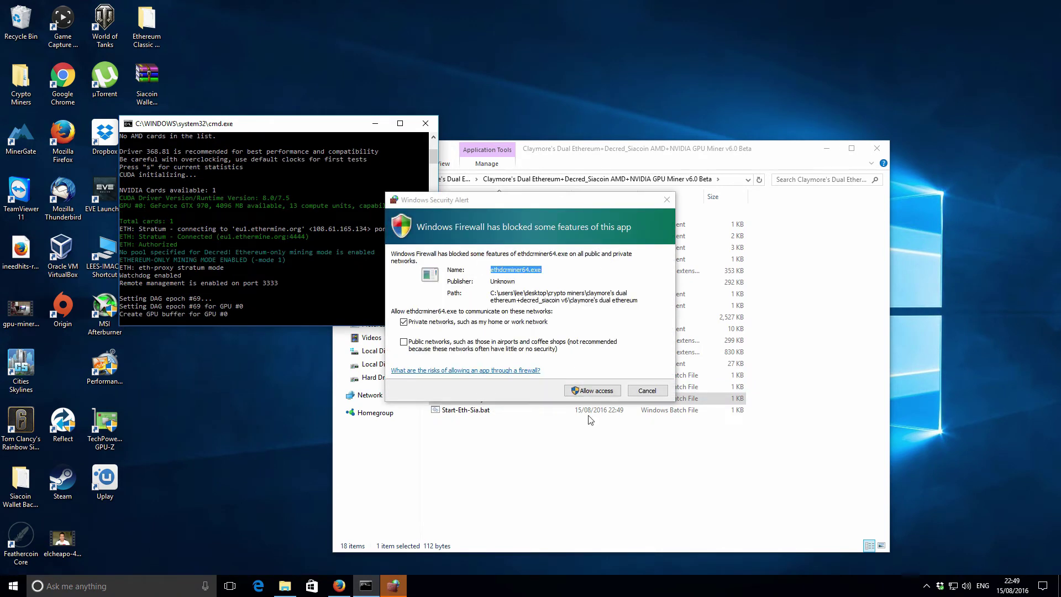
left_click(593, 391)
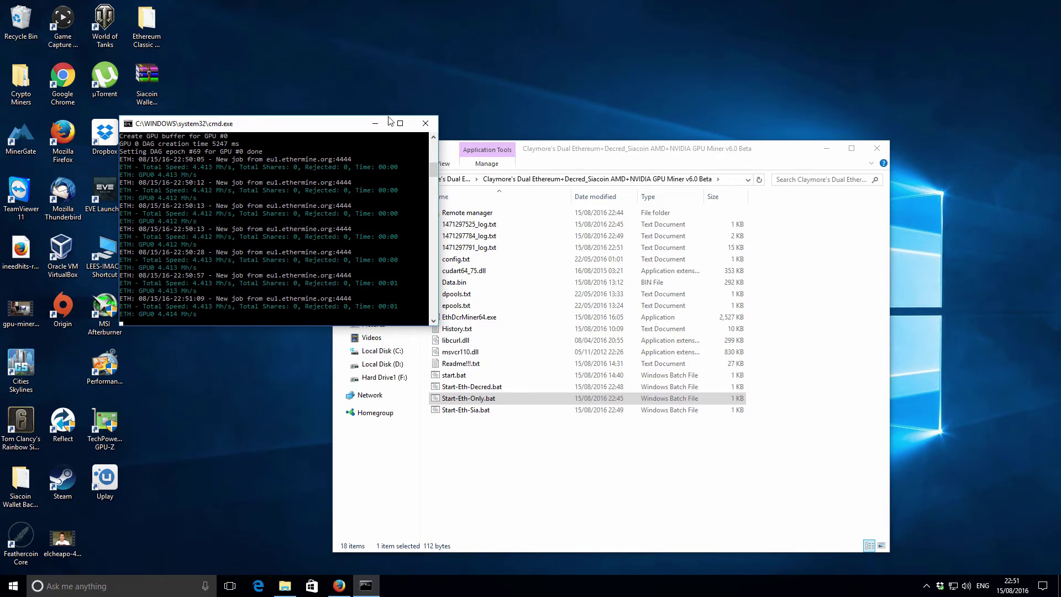
left_click(426, 125)
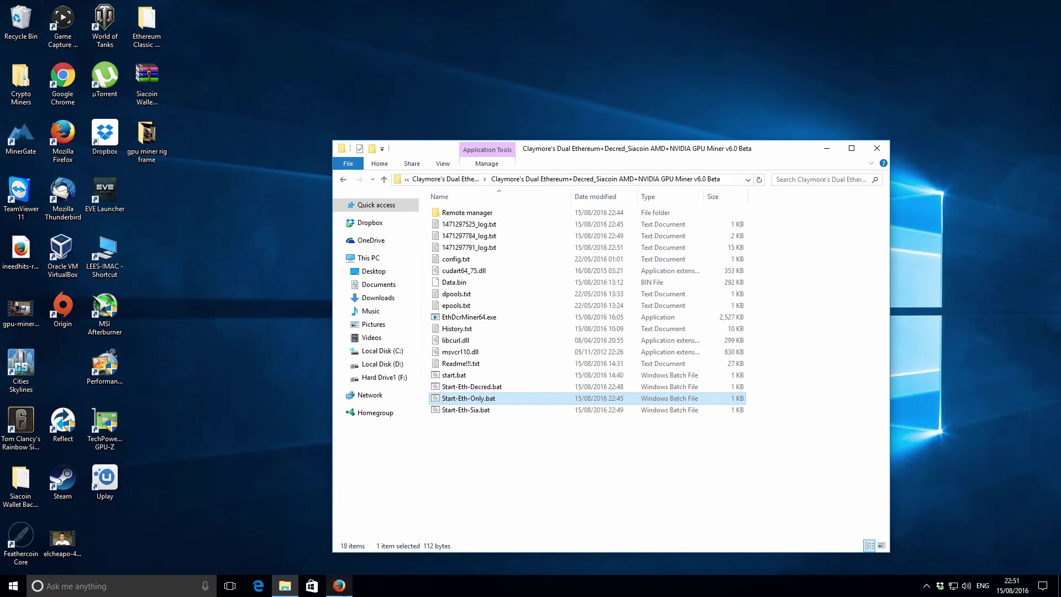
Return to the Claymore thread in Firefox and review its command line options, features and driver recommendations.
left_click(339, 585)
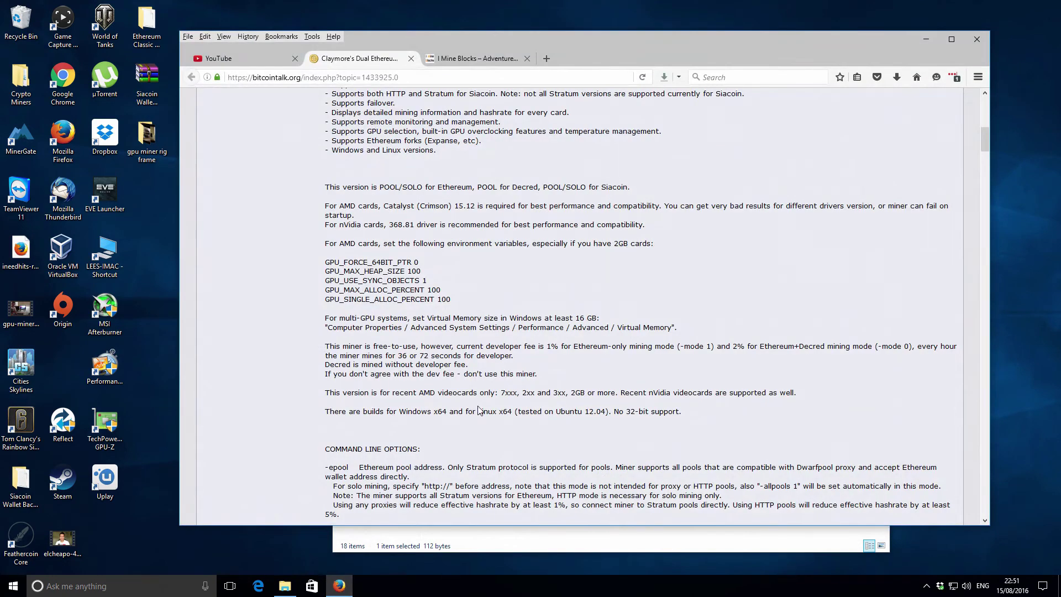
scroll(475, 406, "down", 4)
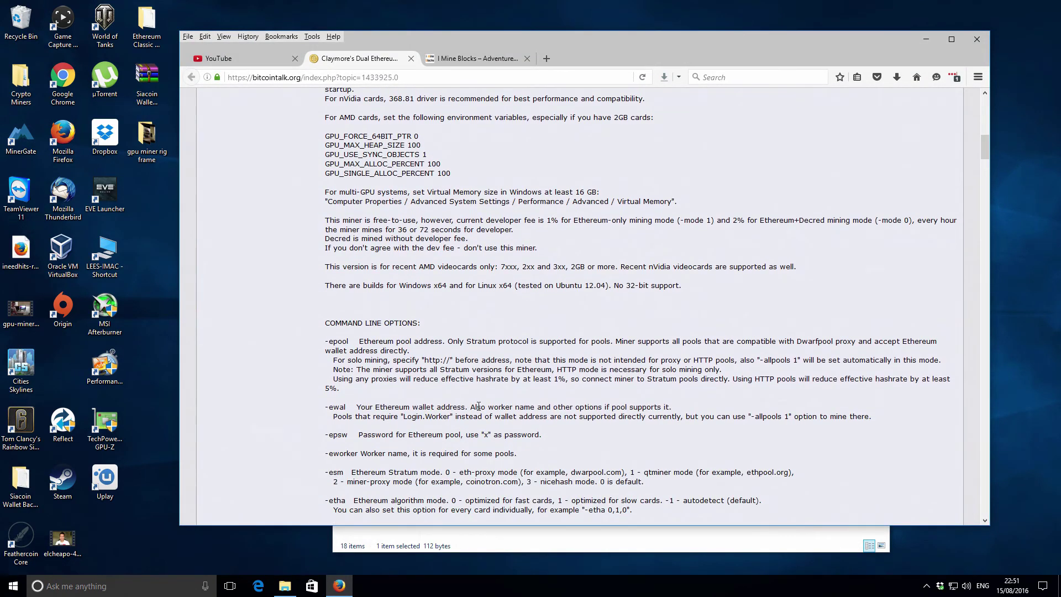
scroll(478, 406, "down", 6)
scroll(479, 409, "up", 16)
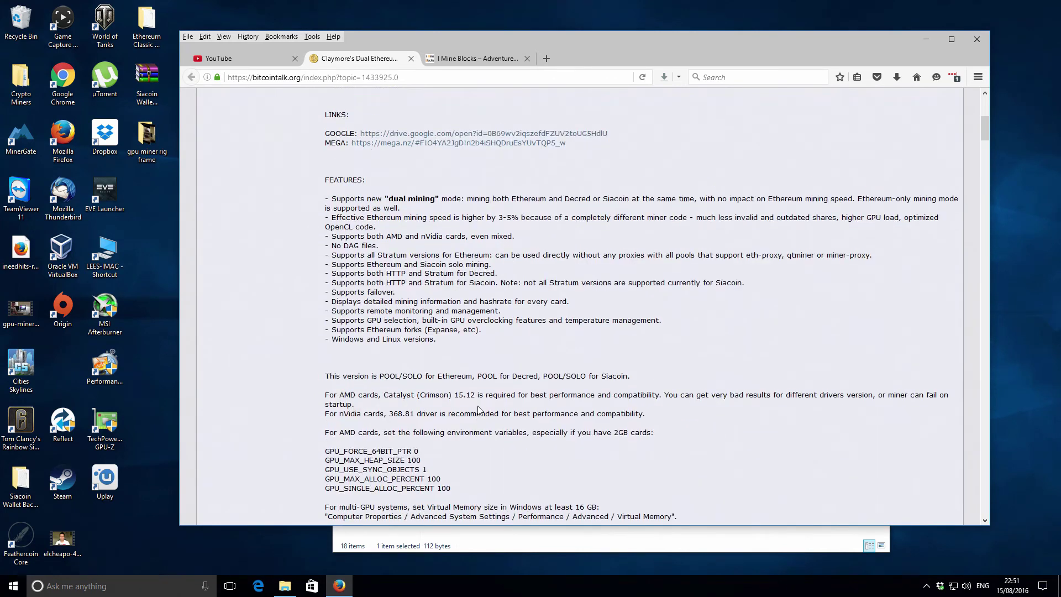
scroll(479, 410, "down", 2)
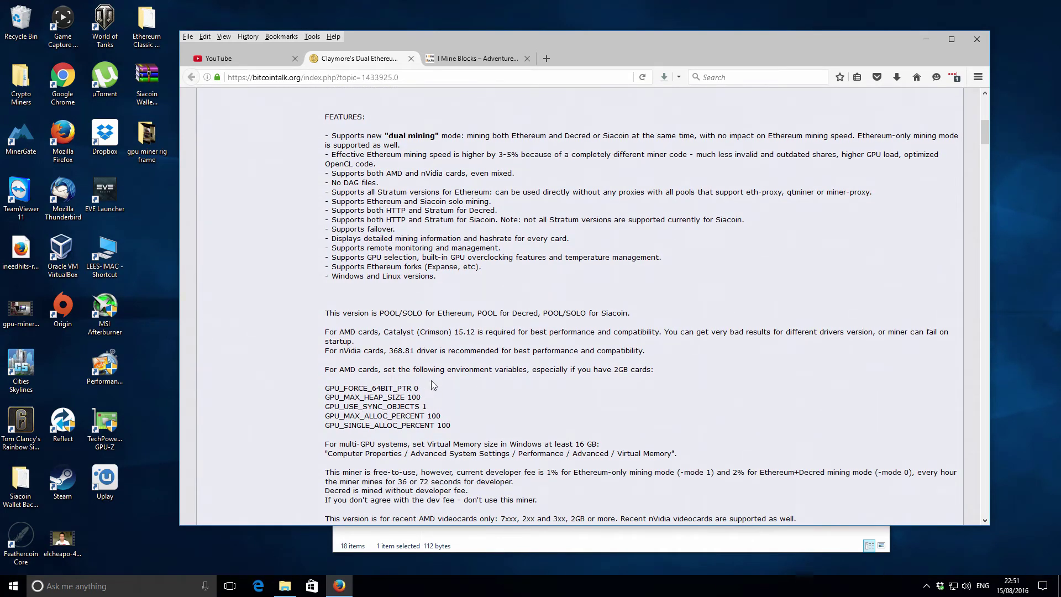
Copy the recommended NVIDIA driver version number 368.81 from the Claymore thread and minimize the Firefox window.
left_click_drag(387, 350, 414, 349)
right_click(401, 351)
left_click(432, 362)
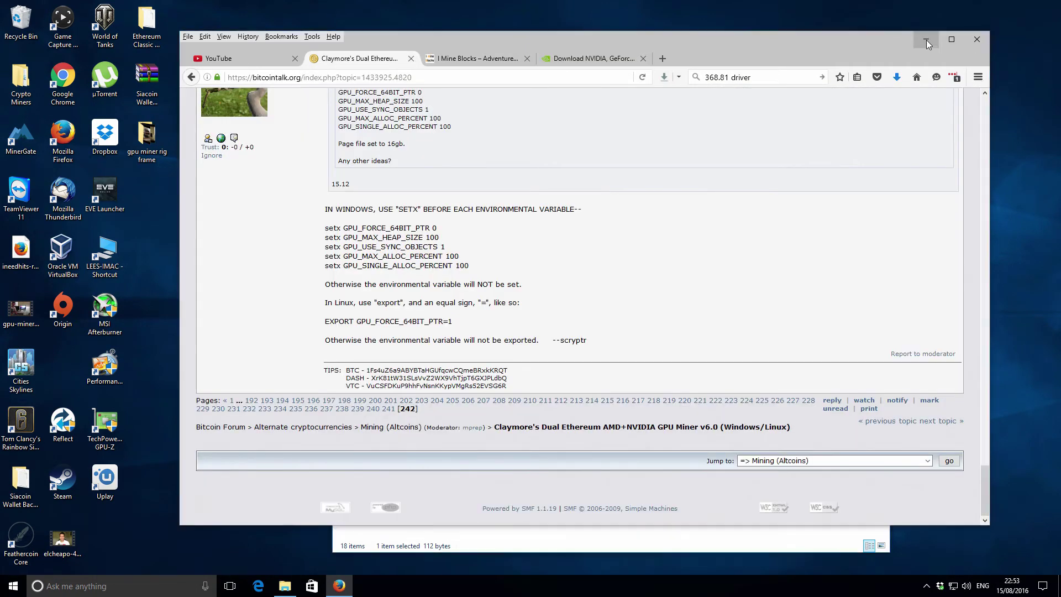
left_click(926, 39)
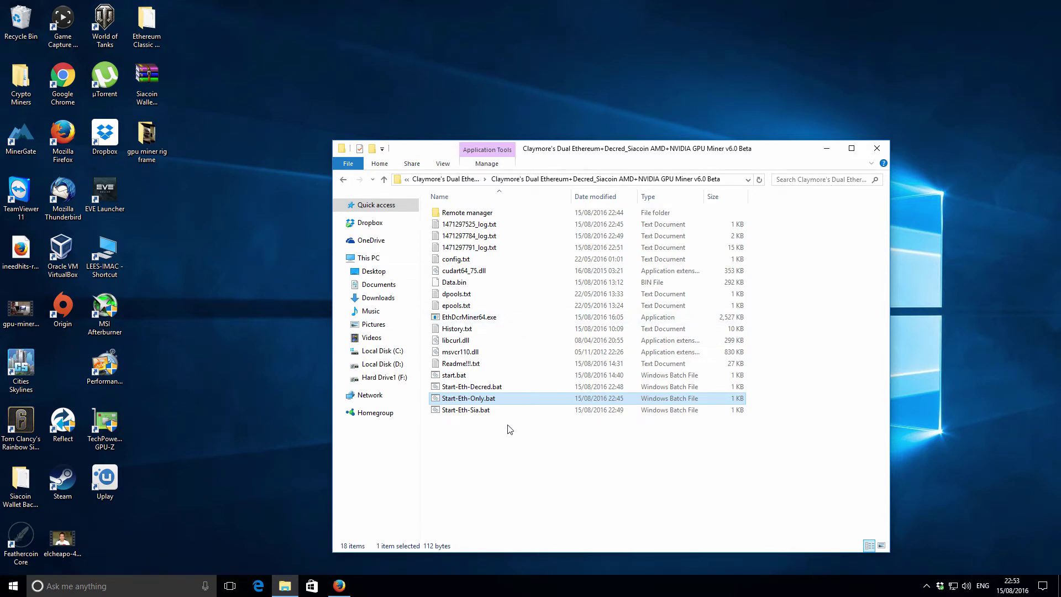
Open the Downloads folder and launch the NVIDIA driver installer 368.81-desktop-win10-64bit-international-whql.exe.
left_click(286, 587)
left_click(287, 591)
left_click(378, 299)
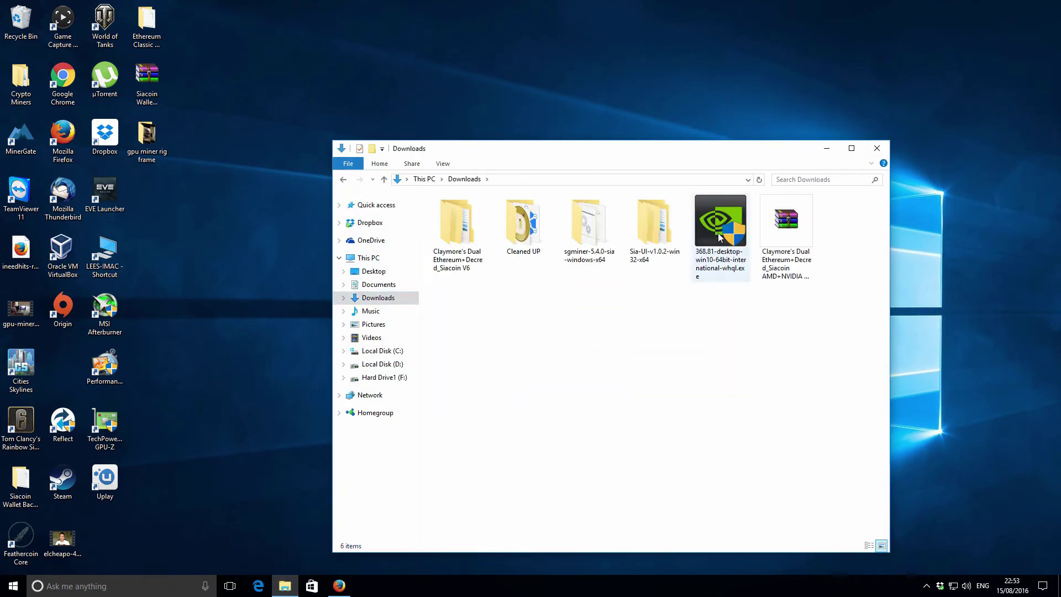
left_click(717, 220)
left_click(714, 328)
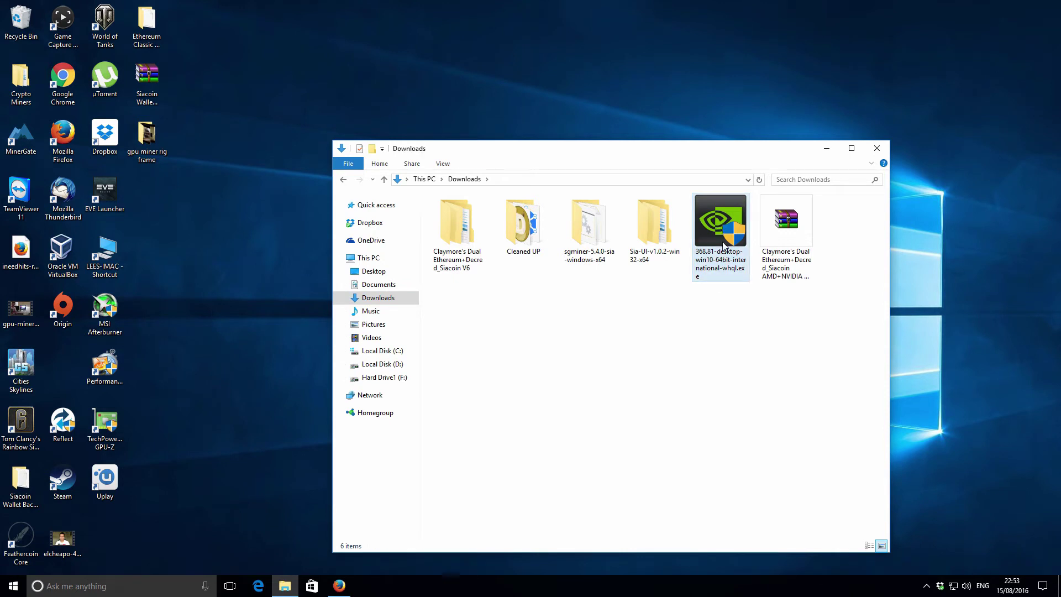
left_click(722, 221)
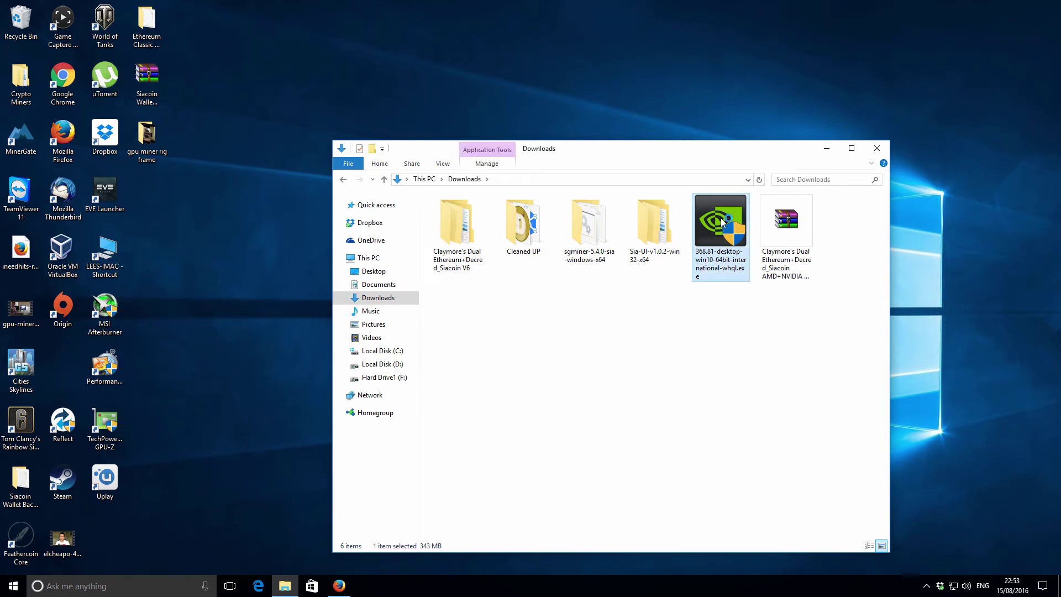
double_click(722, 221)
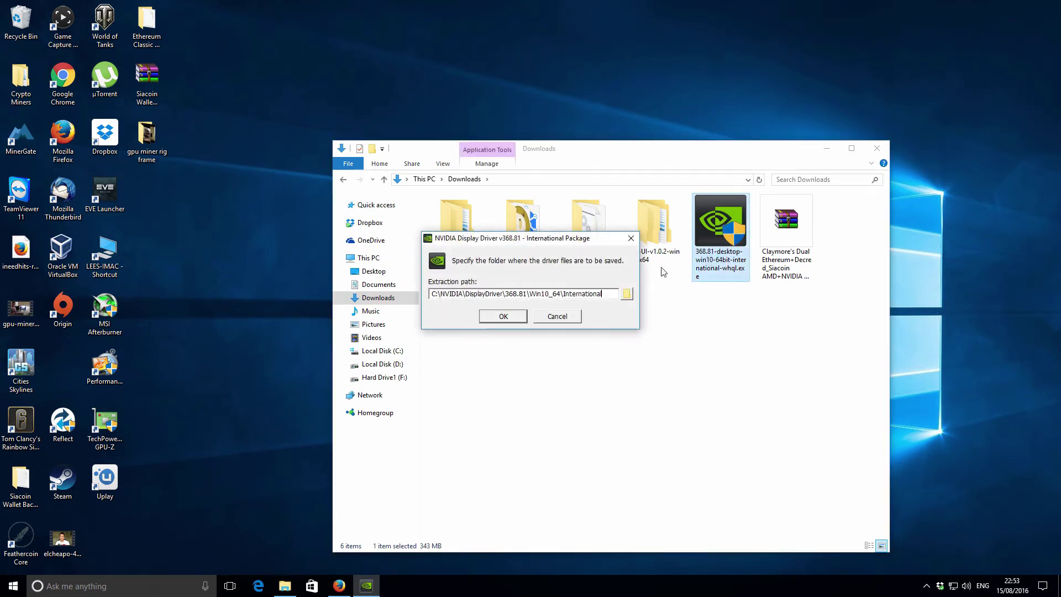
Extract the driver files to C:\NVIDIA\DisplayDriver\368.81\Win10_64\International, accept the license agreement and start the Express installation.
left_click(504, 317)
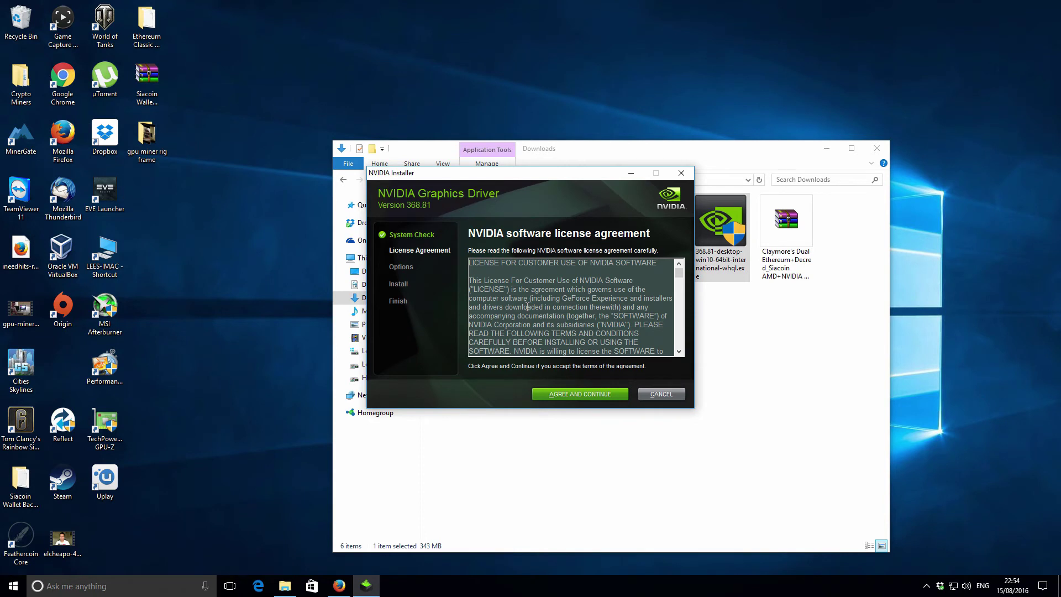
left_click(593, 396)
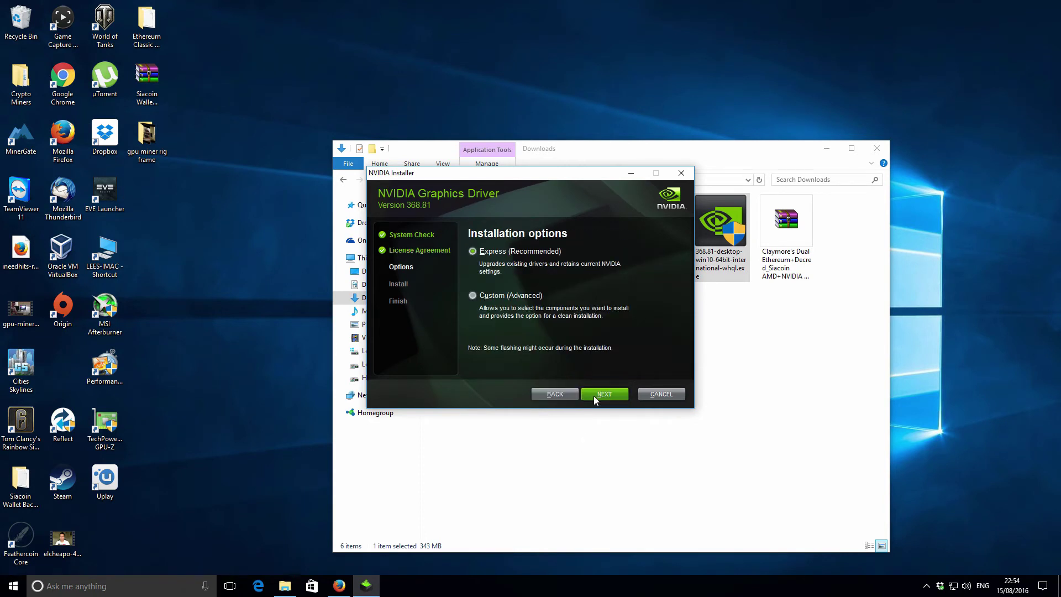
left_click(605, 395)
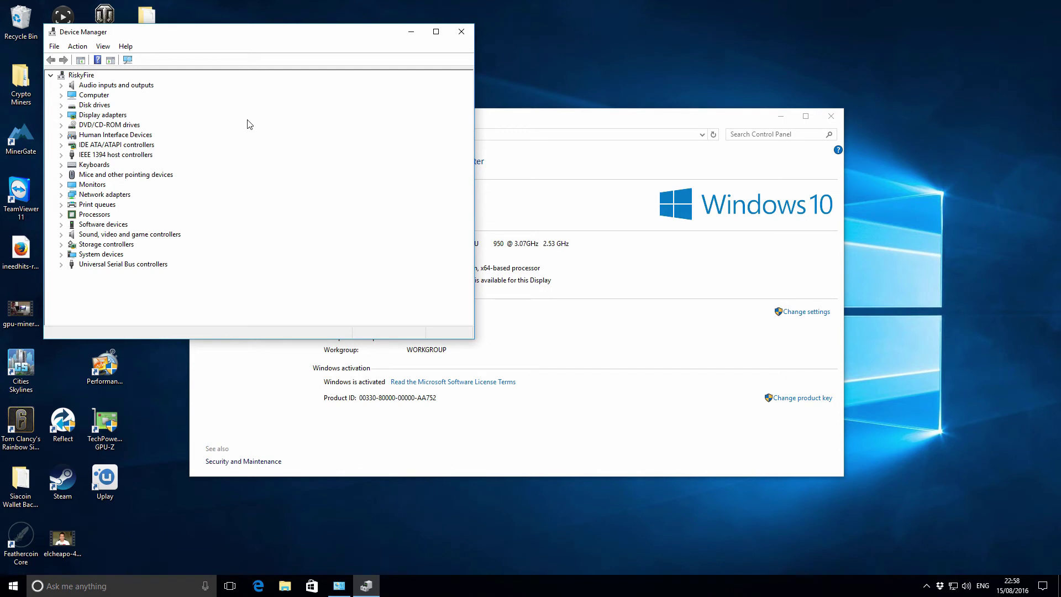
Check the NVIDIA GeForce GTX 970's driver version in its Device Manager properties, then close the properties, Device Manager and System windows.
left_click(61, 115)
left_click(119, 125)
right_click(121, 125)
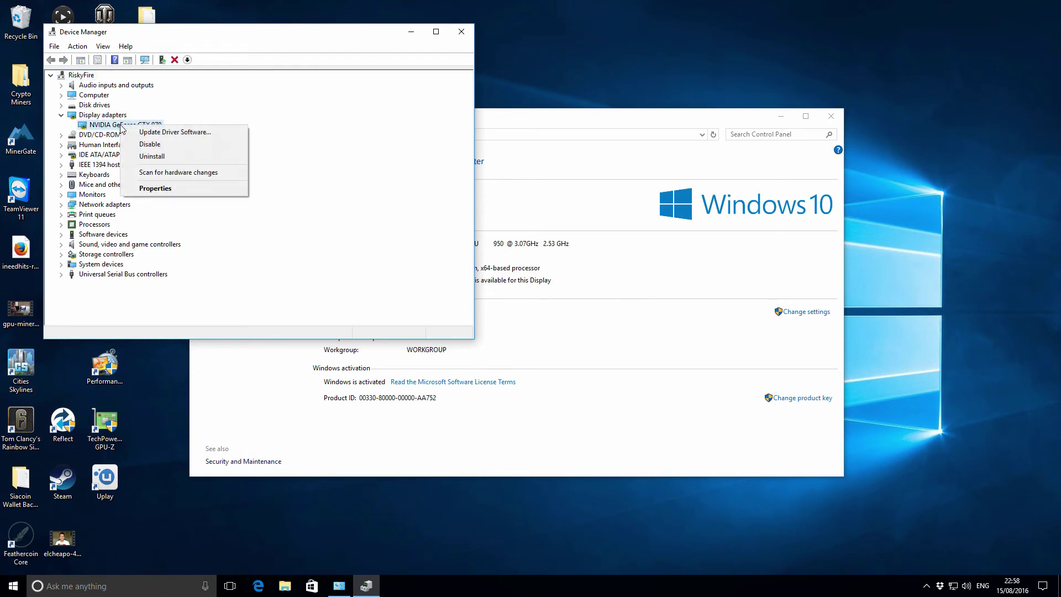
left_click(163, 188)
left_click(189, 83)
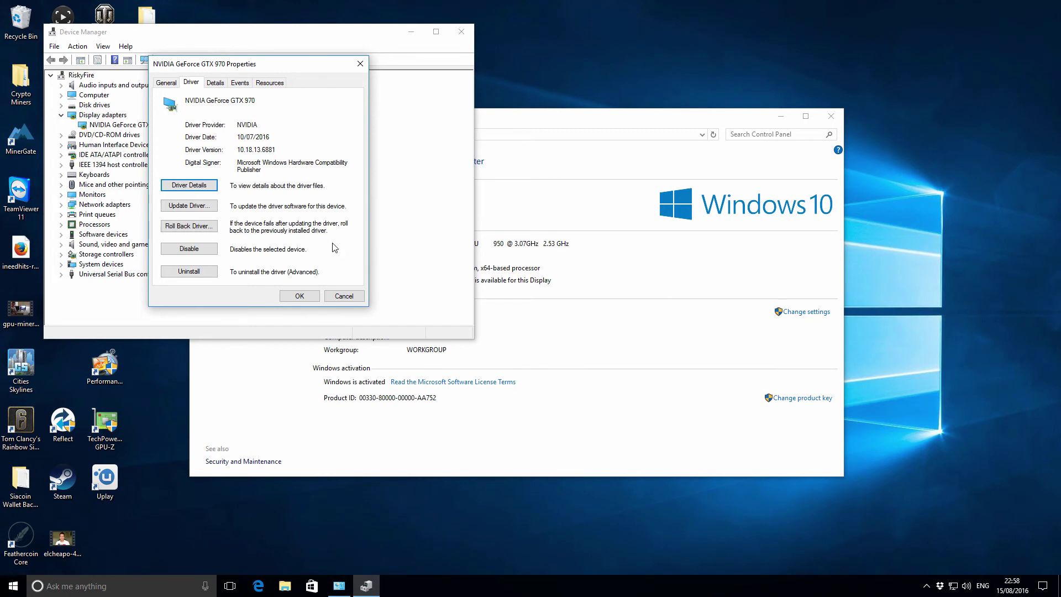
left_click(300, 296)
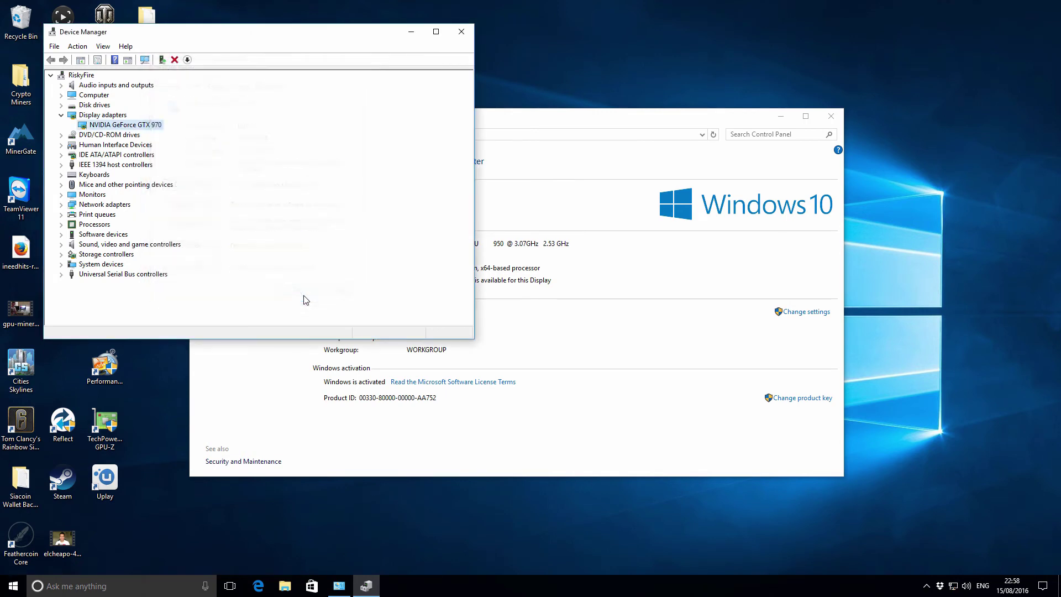
left_click(461, 32)
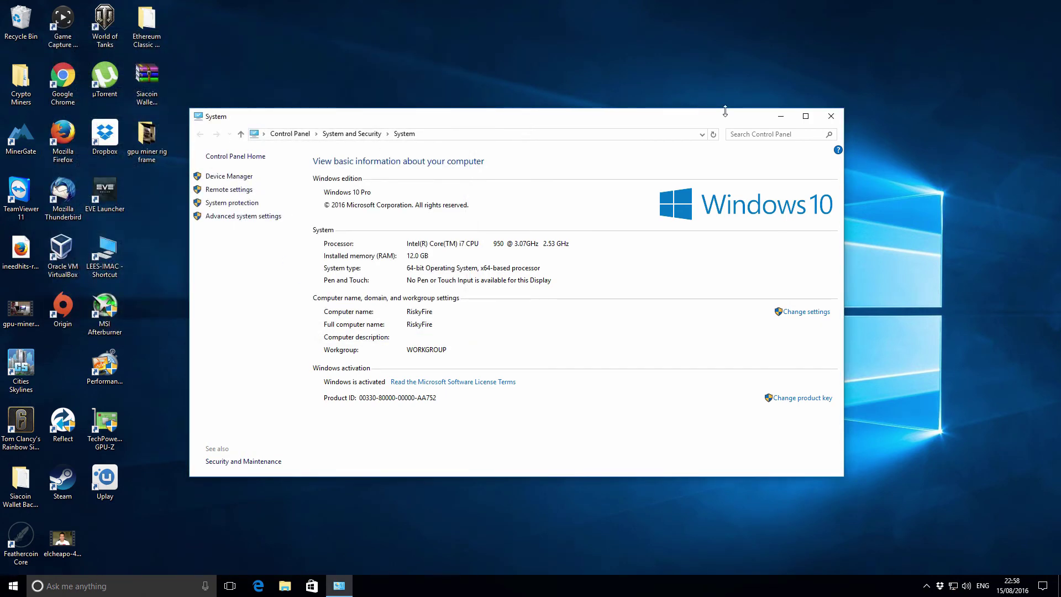
left_click(835, 116)
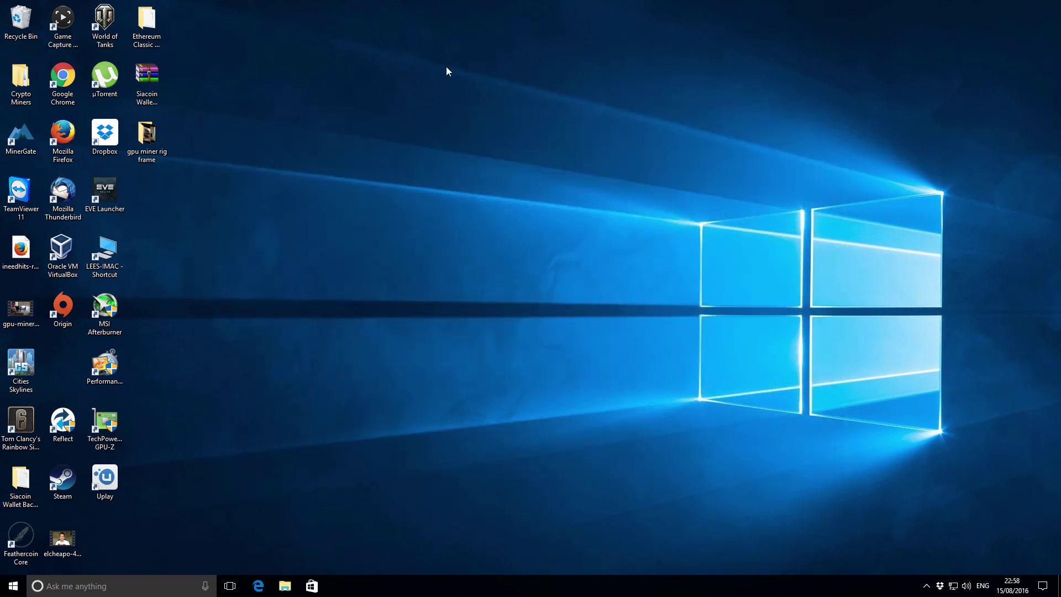
Open the Claymore's Dual Ethereum+Decred_Siacoin v6.0 Beta folder inside Crypto Miners and run Start-Eth-Only.bat.
double_click(20, 78)
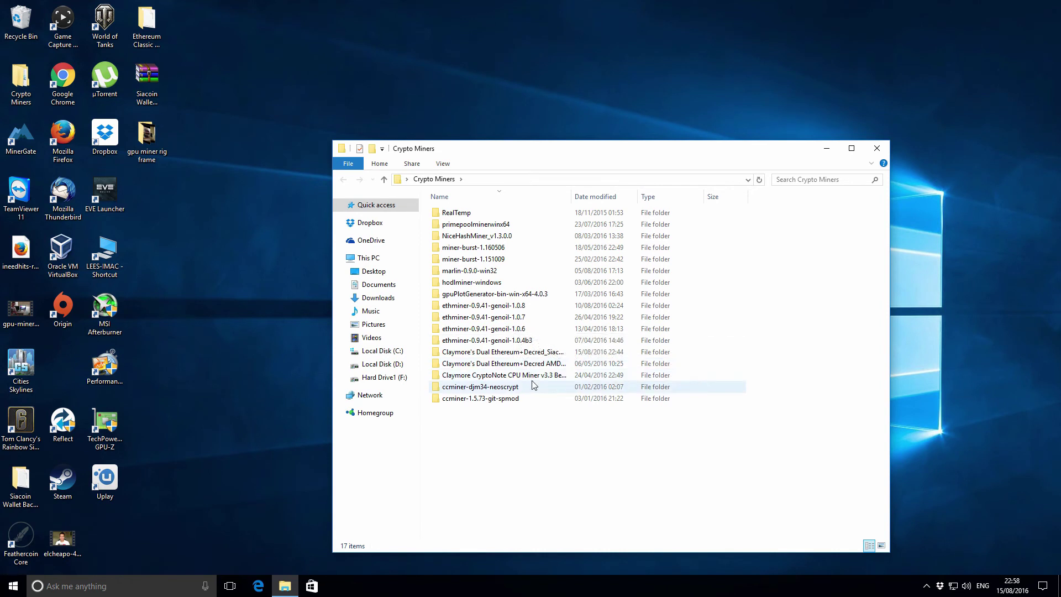
left_click_drag(571, 197, 661, 196)
double_click(469, 353)
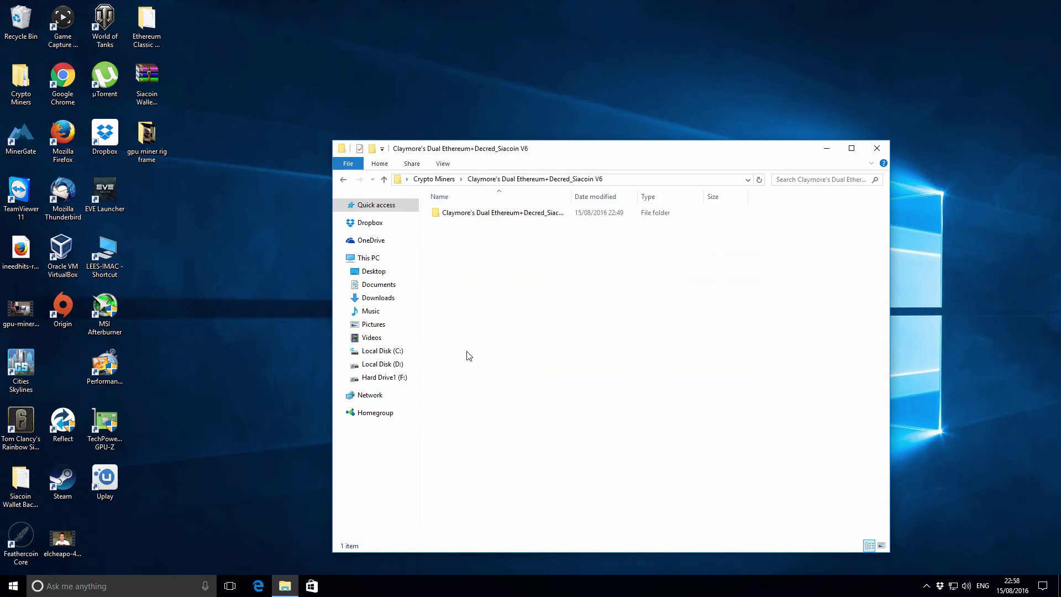
double_click(474, 213)
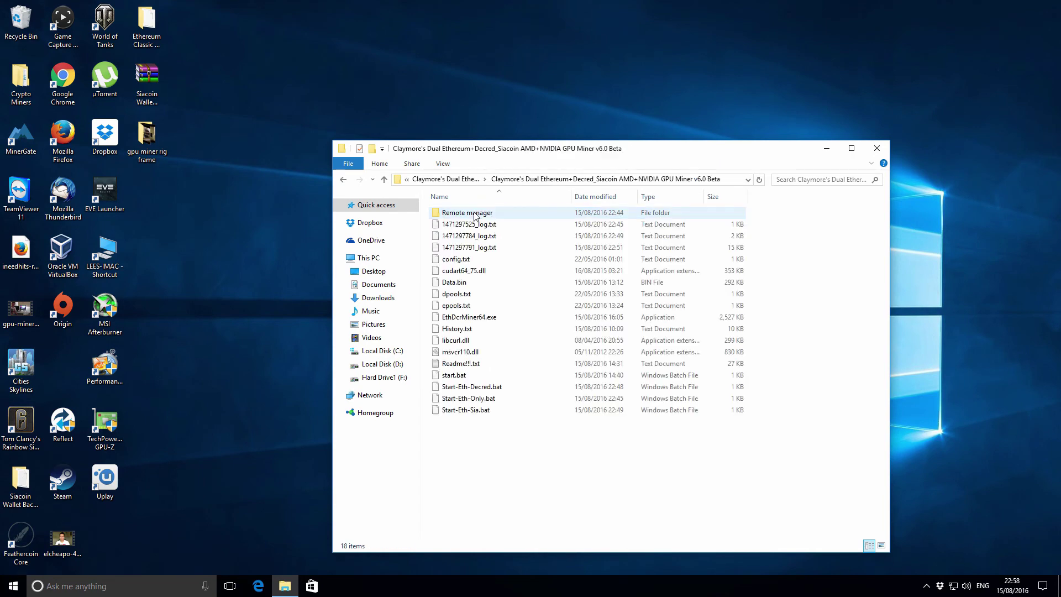
double_click(477, 398)
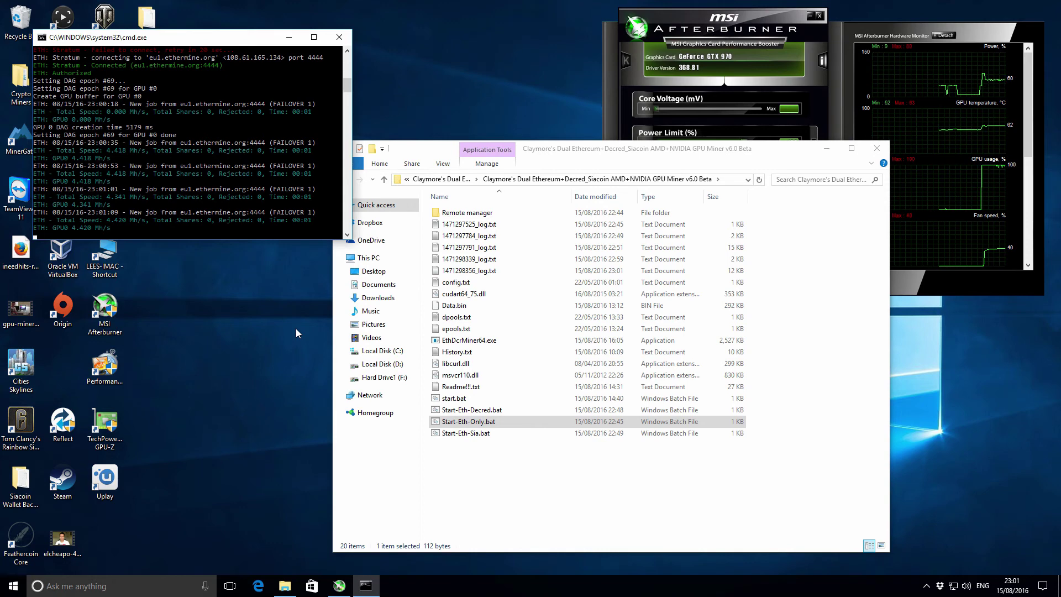
Minimize the folder window, place the miner console beside MSI Afterburner to compare hashrate with GPU load, then close the console.
left_click(828, 153)
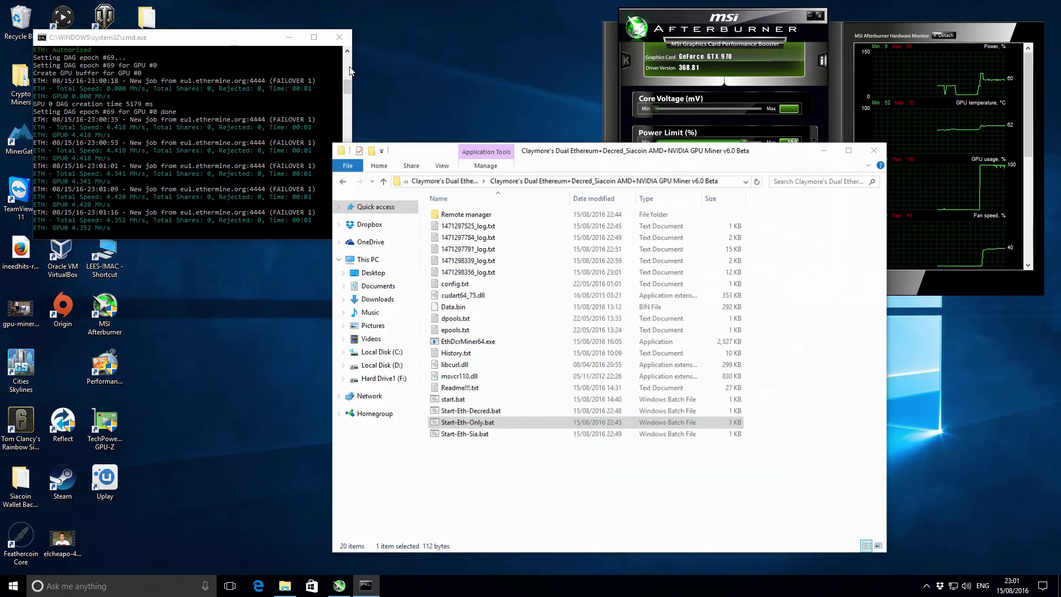
left_click(827, 150)
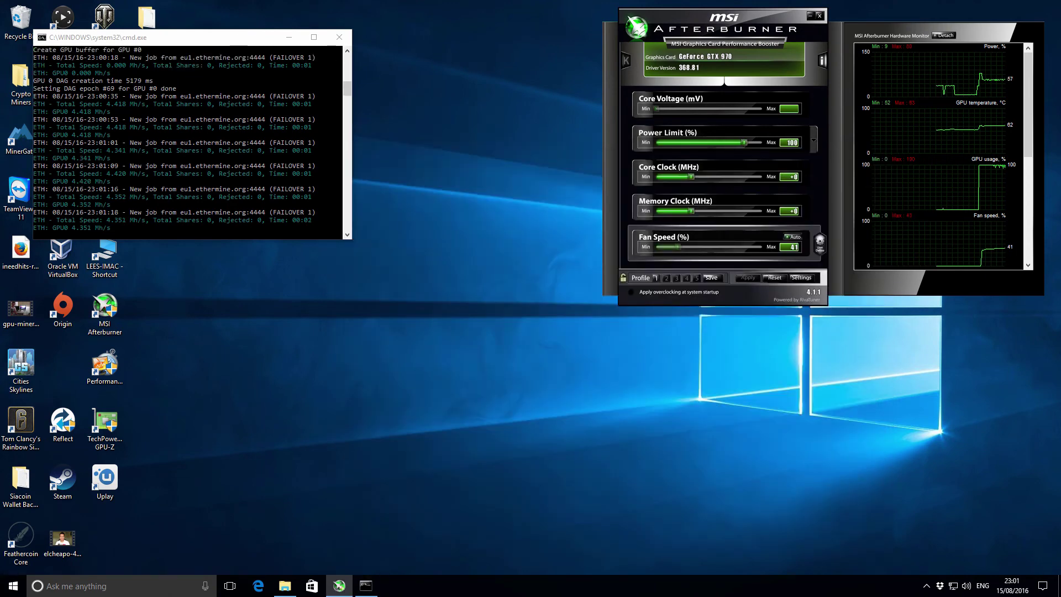
left_click_drag(241, 41, 495, 35)
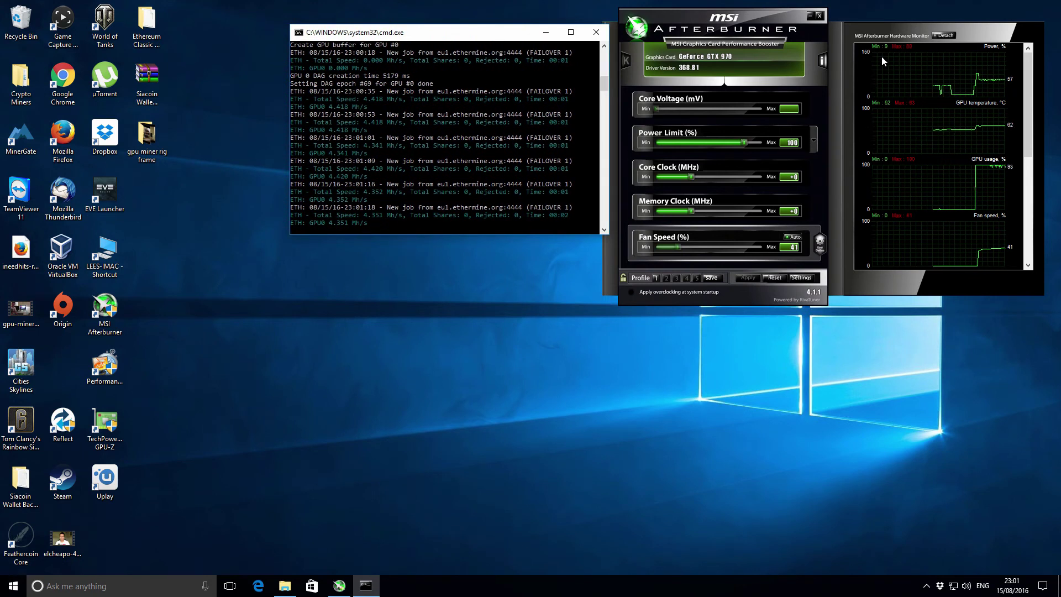
mouse_move(1000, 82)
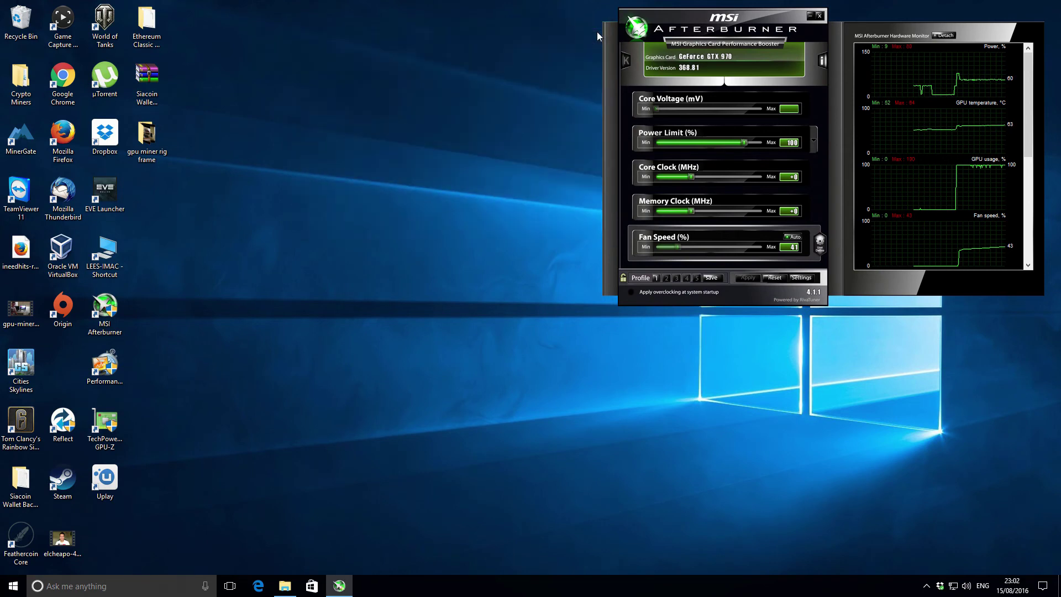
left_click(595, 32)
Restore the miner folder, run Start-Eth-Decred.bat to check the Ethereum and Decred hashrates, then close its console.
left_click(285, 585)
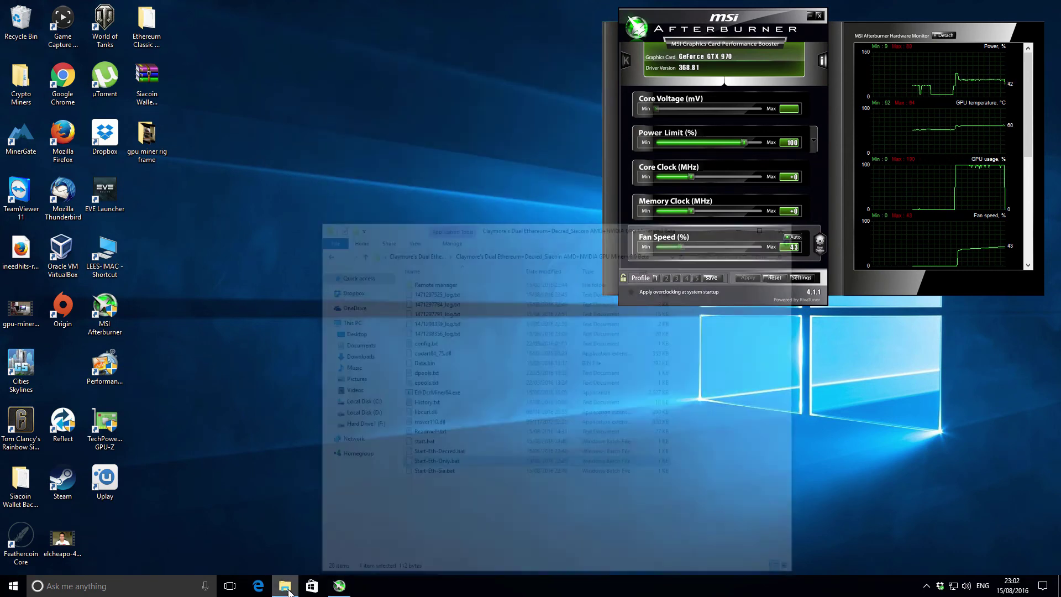
left_click(495, 471)
left_click(480, 412)
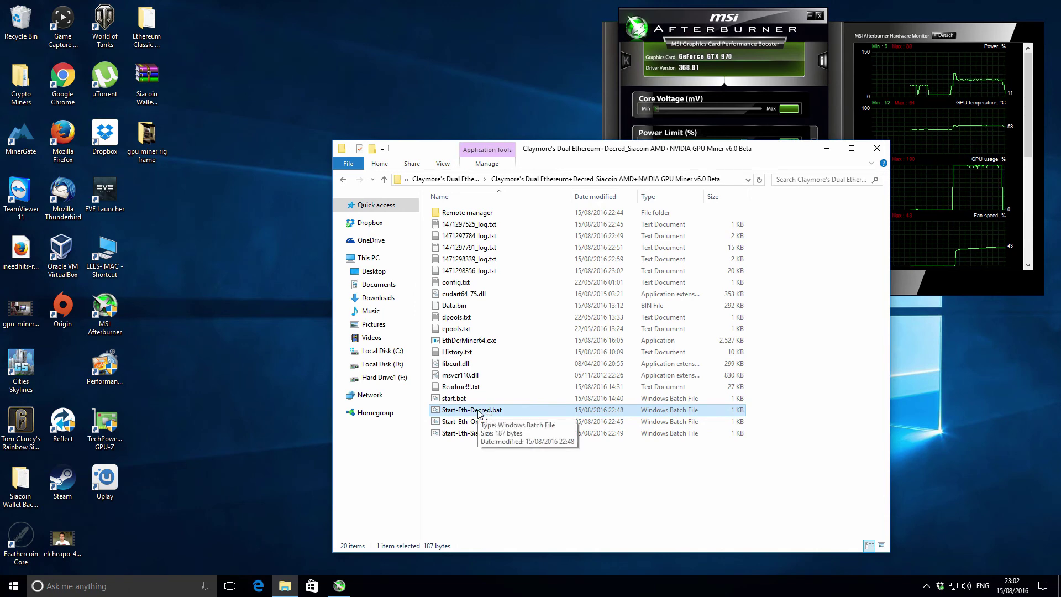
double_click(479, 412)
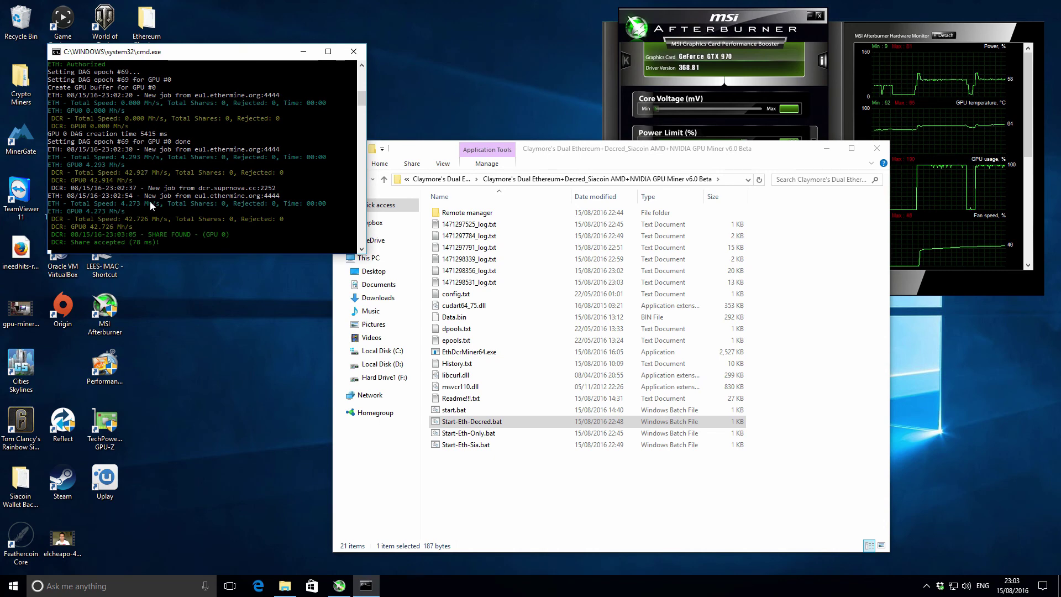
left_click(353, 52)
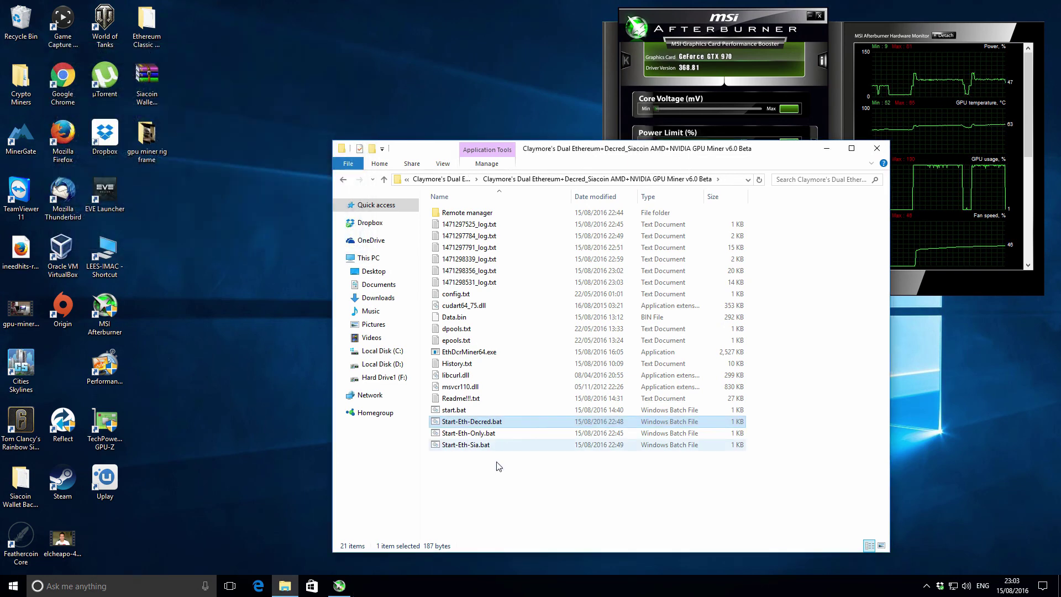
Run Start-Eth-Sia.bat to check the Ethereum and Siacoin hashrates, then close its console and minimize the miner folder.
left_click(484, 435)
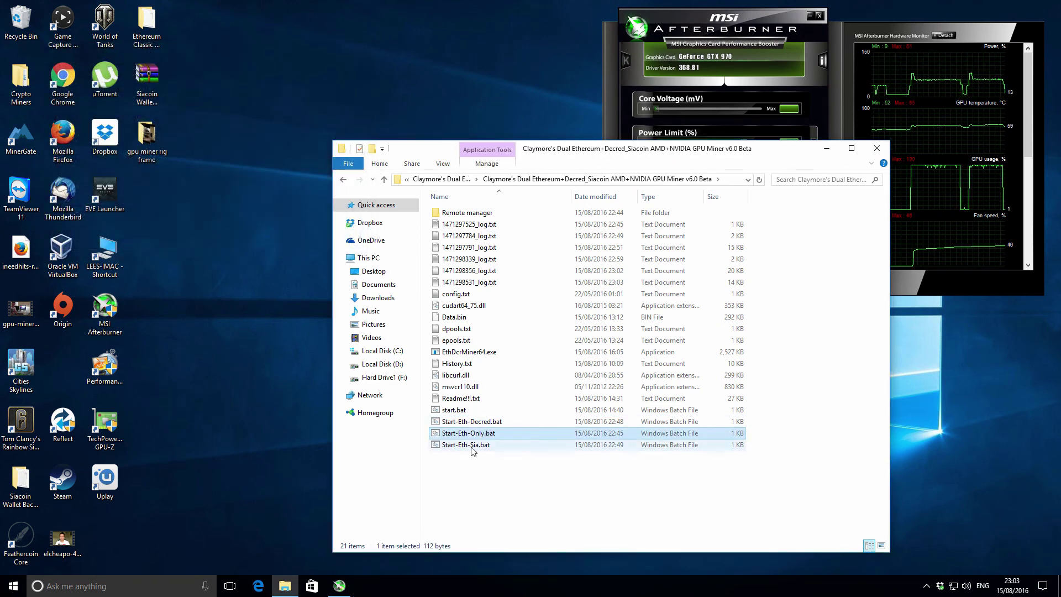
left_click(473, 446)
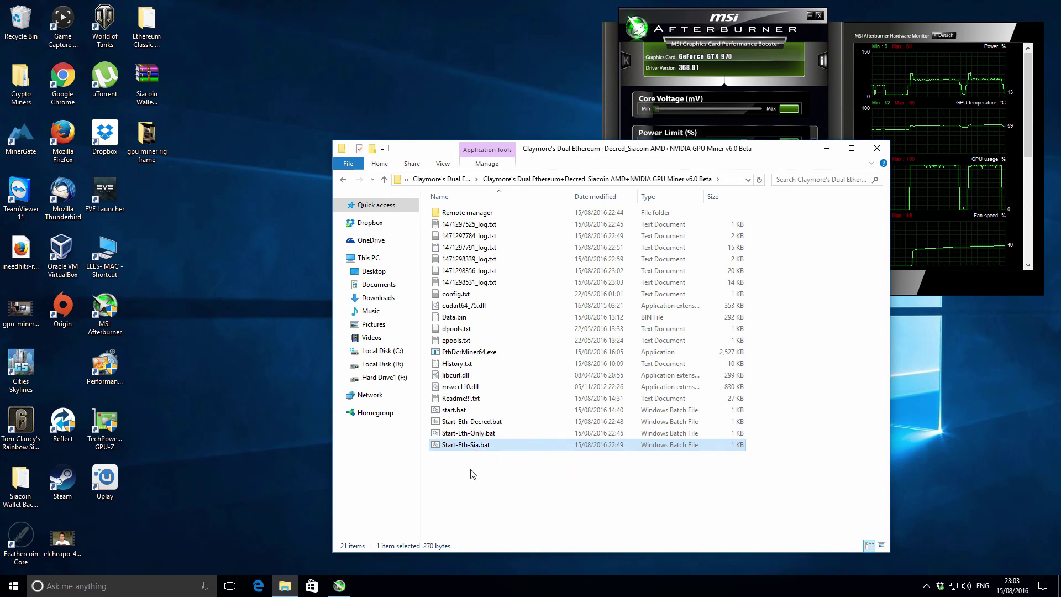
left_click(474, 471)
double_click(482, 448)
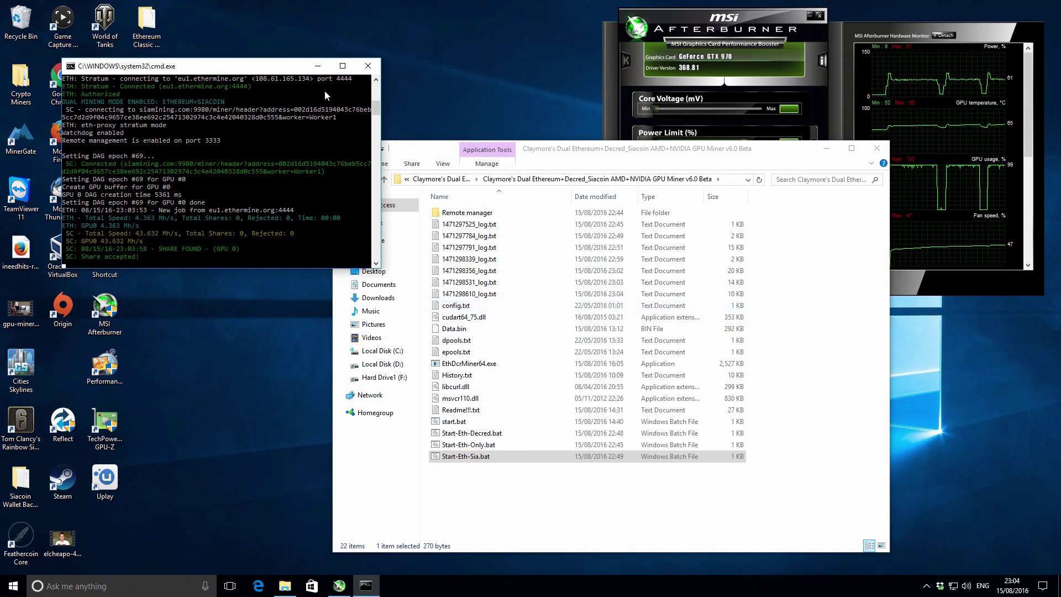
left_click(368, 66)
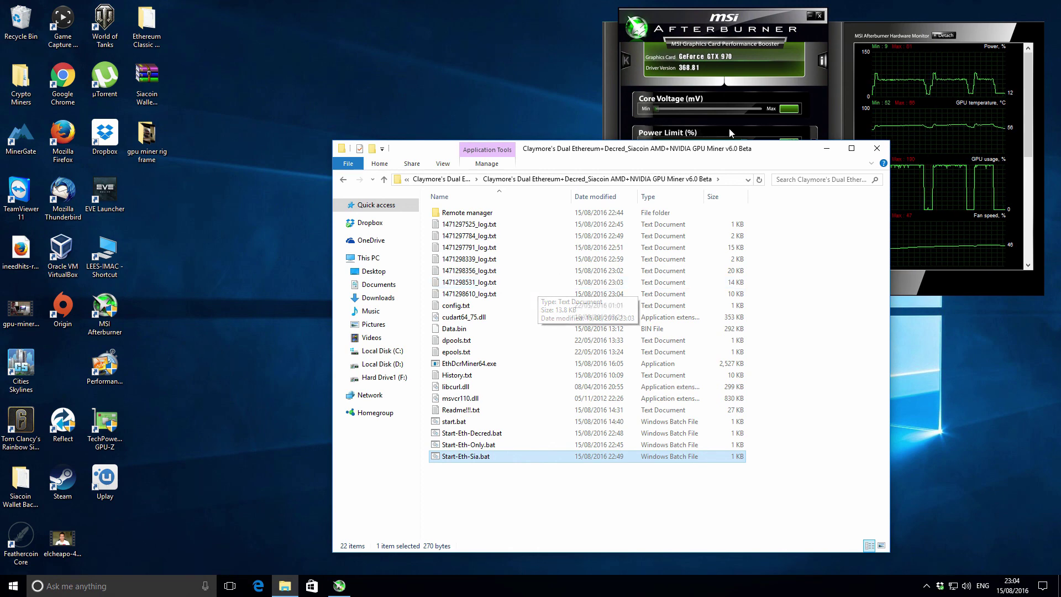
left_click(825, 148)
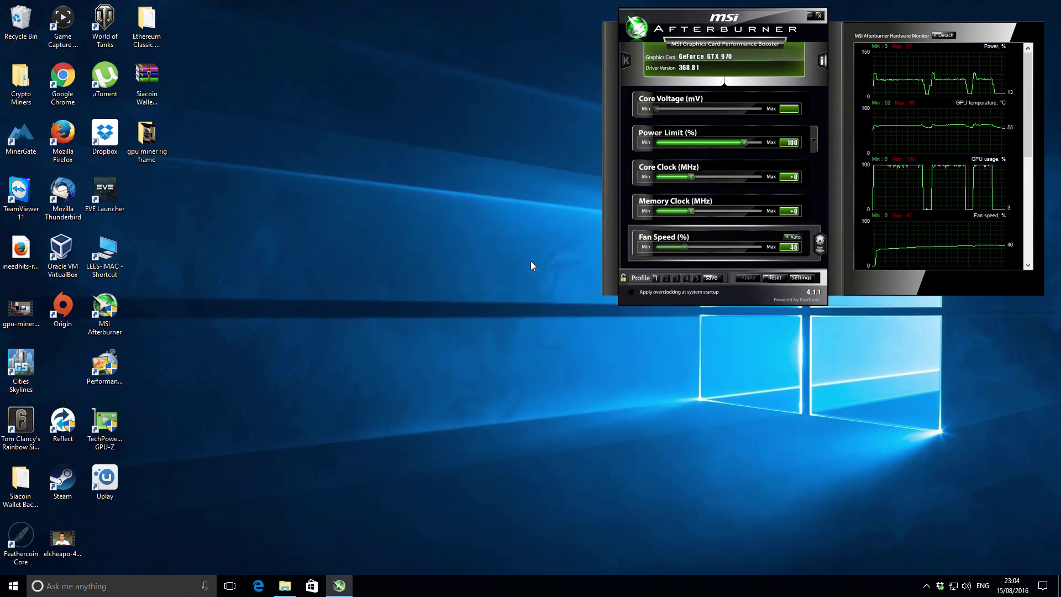